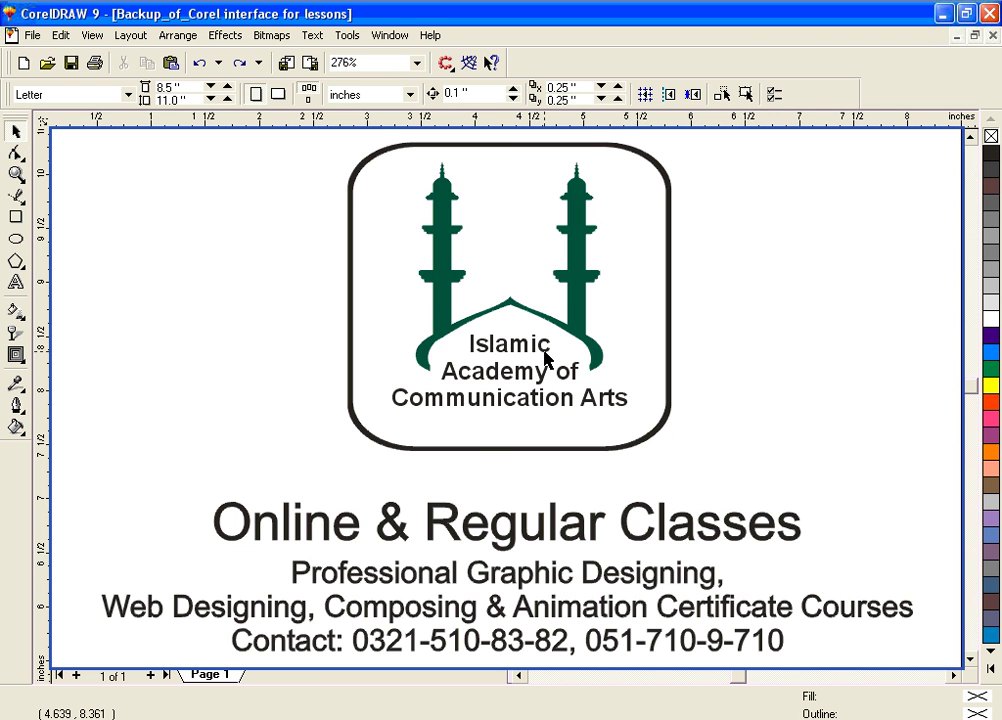
Step: Draw a rectangle about 2.53 by 2.04 inches in the empty page area below the contact line
key("F3")
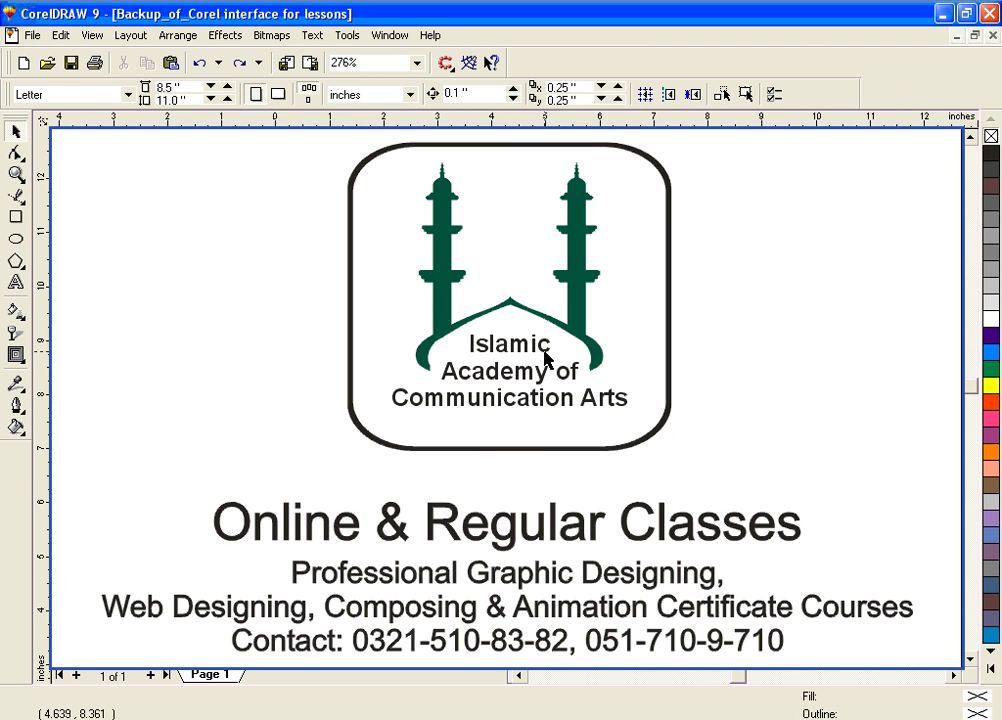
key("F2")
scroll(720, 682, "down", 5)
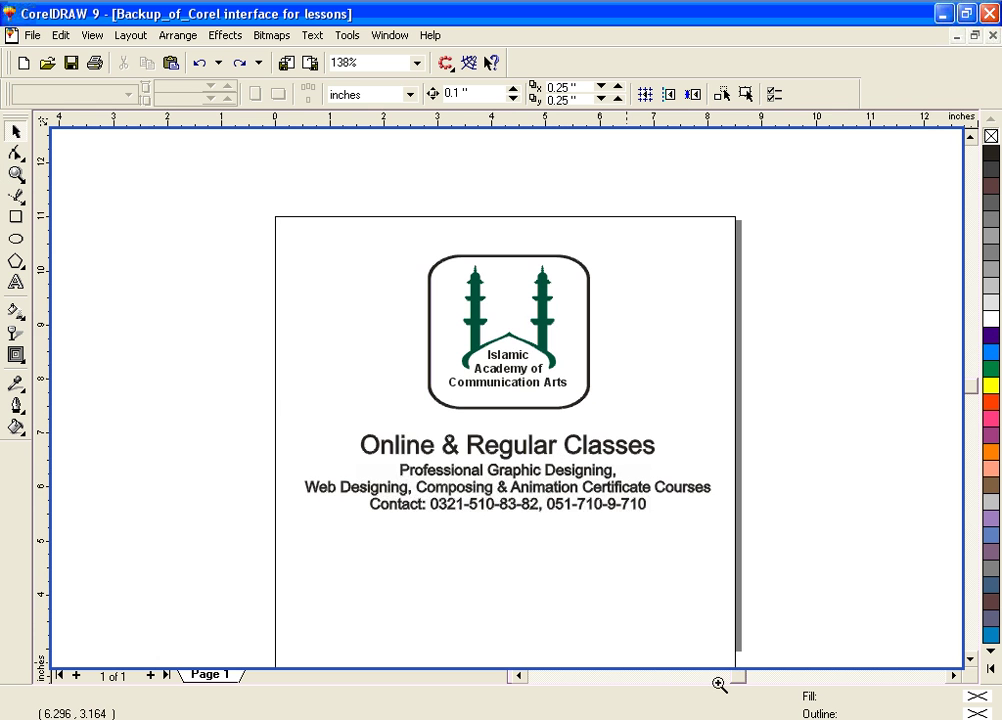
key("space")
scroll(737, 665, "up", 1)
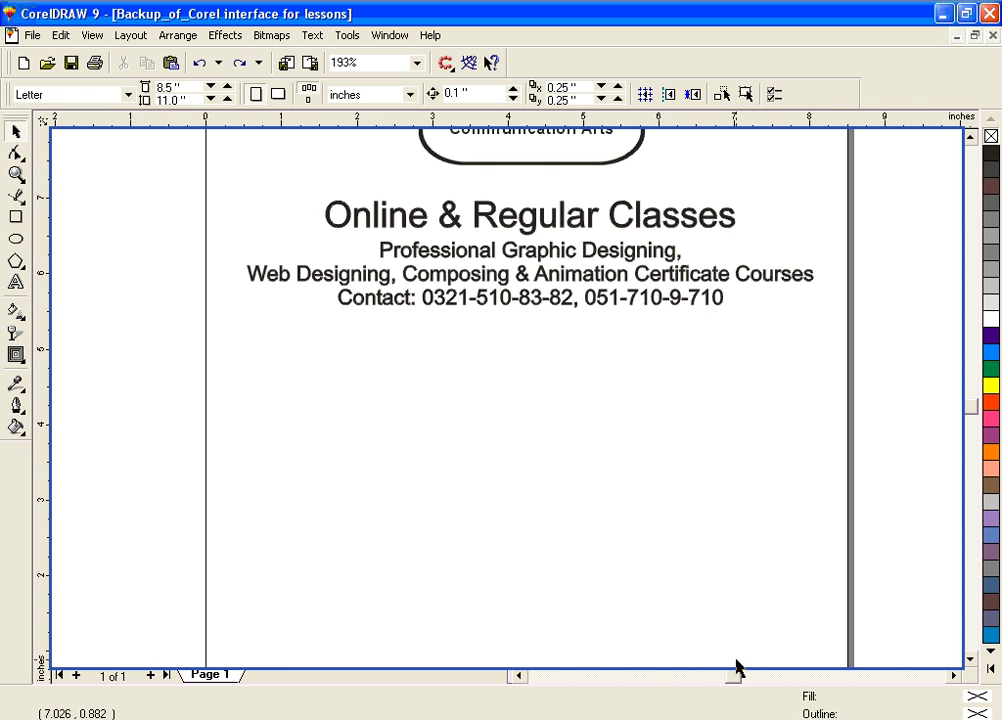
key("F2")
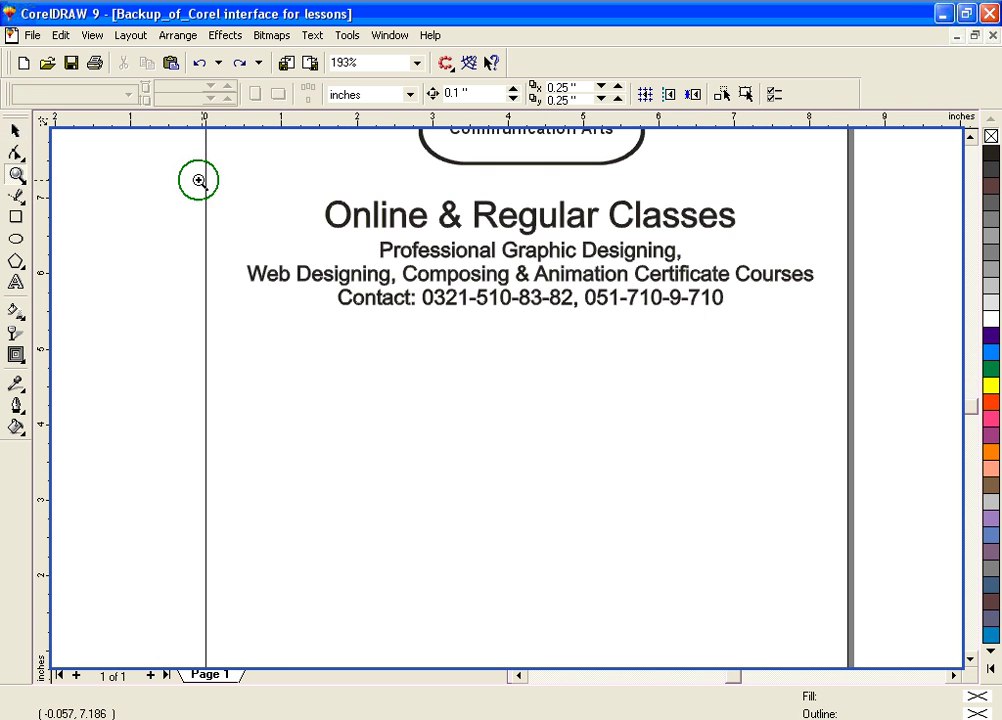
left_click_drag(199, 179, 861, 660)
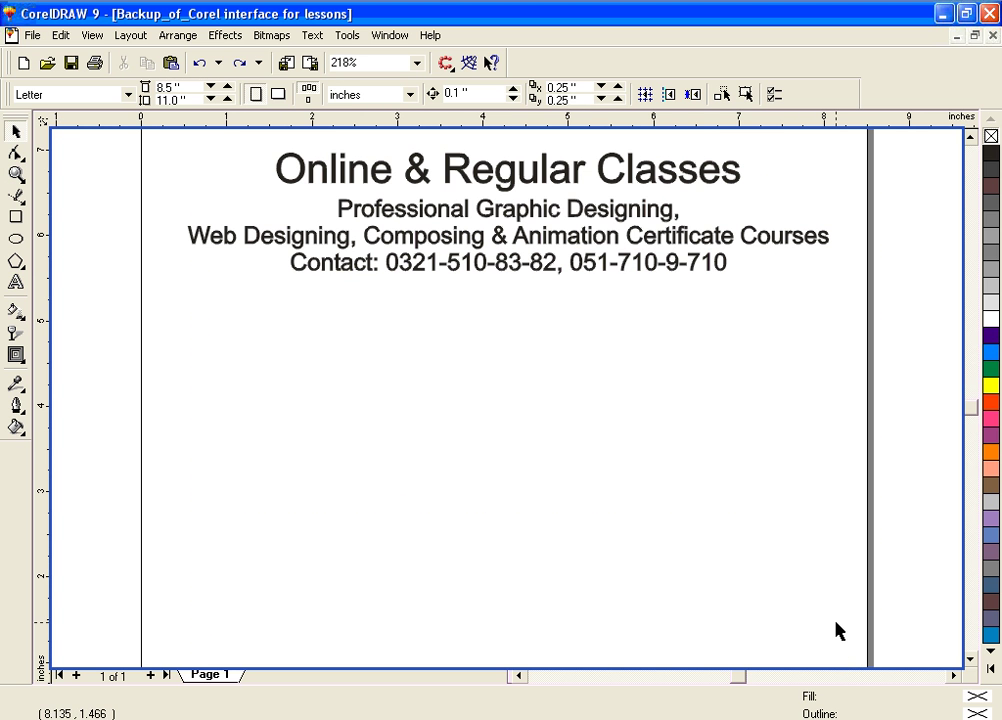
left_click(17, 219)
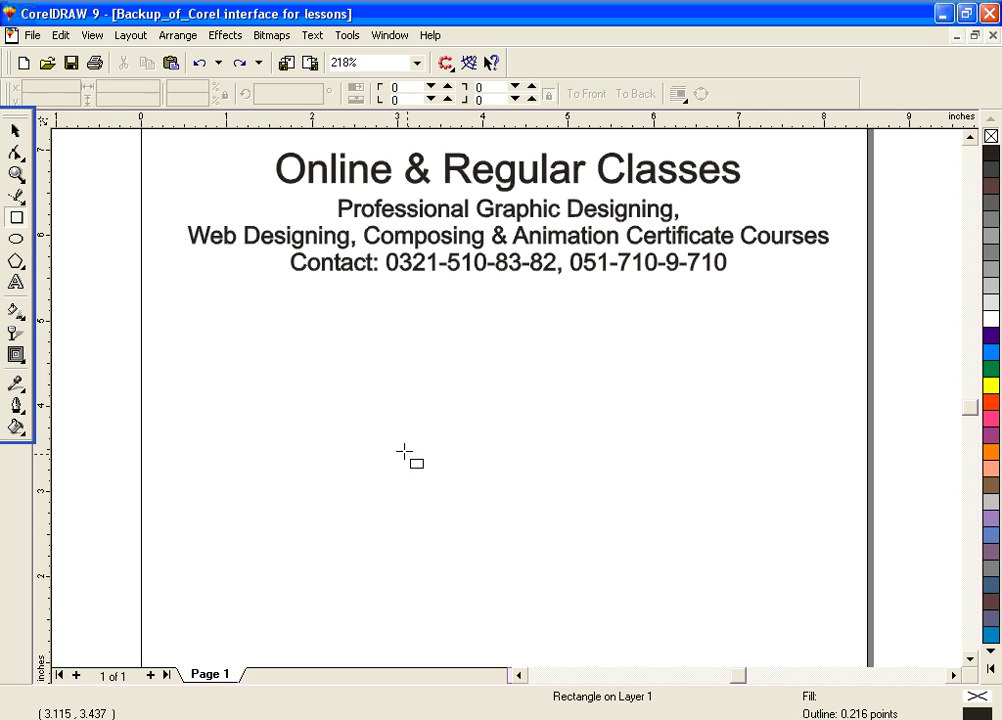
left_click_drag(400, 445, 617, 620)
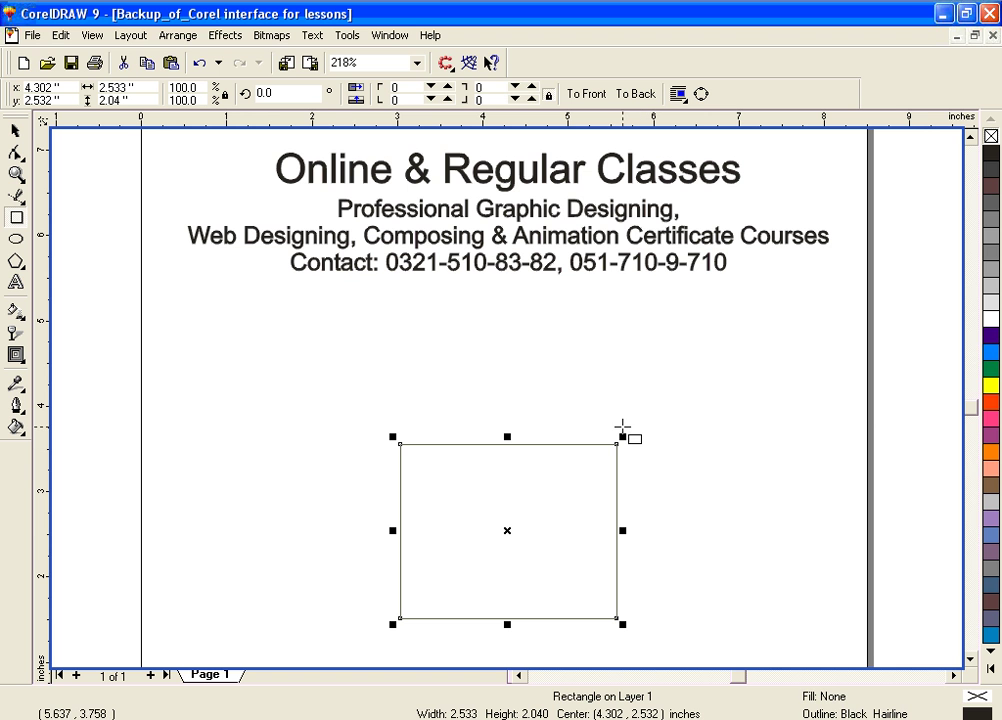
left_click(15, 132)
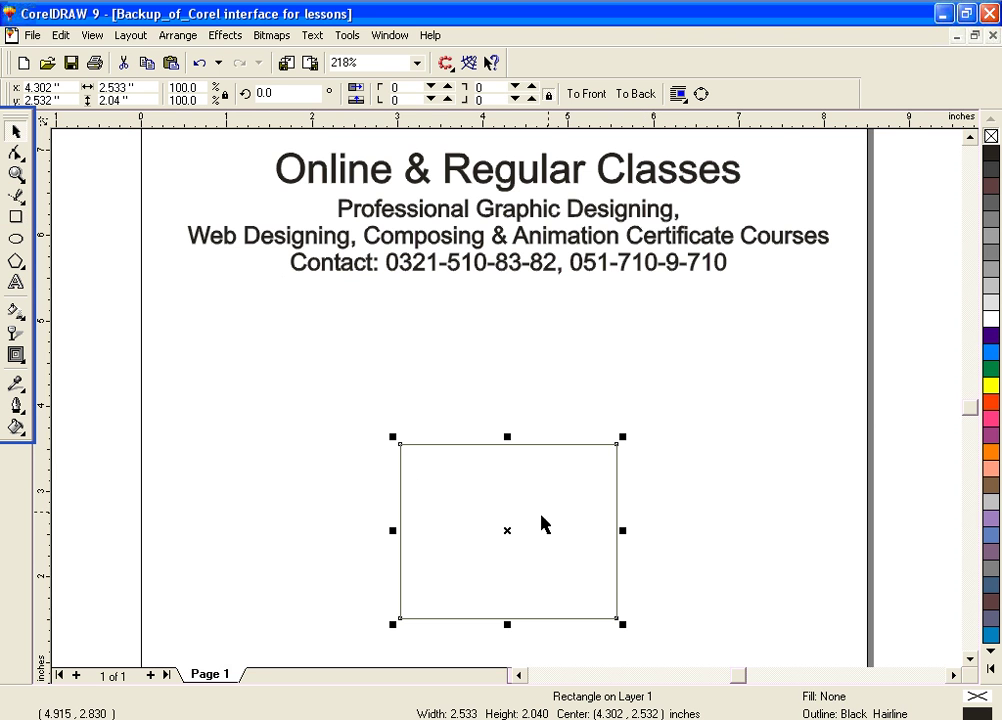
left_click(507, 530)
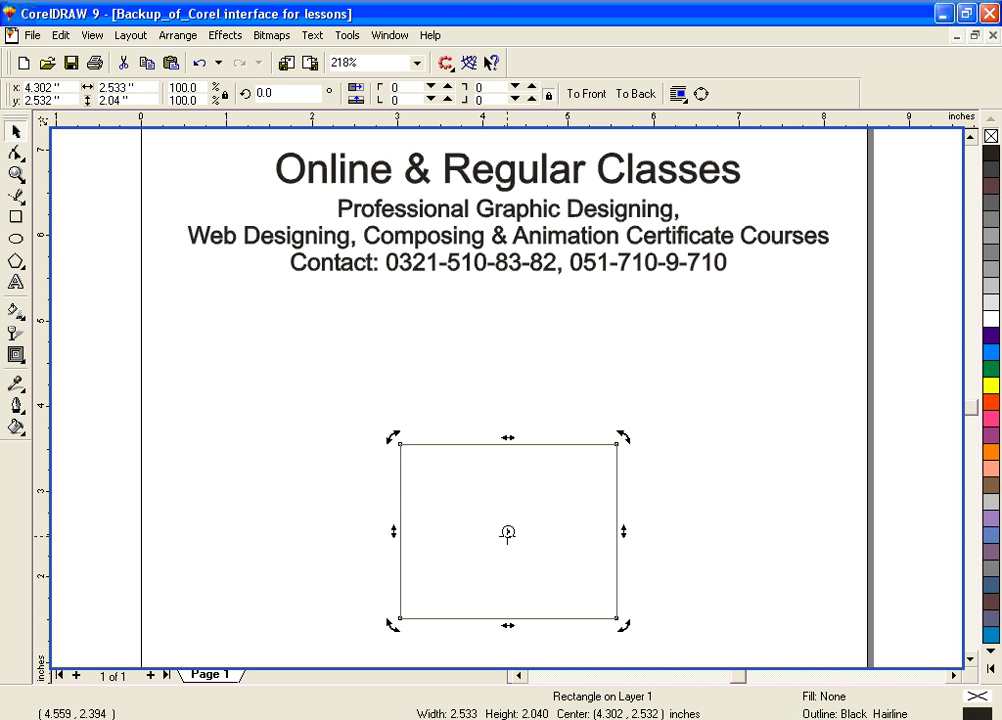
left_click(506, 534)
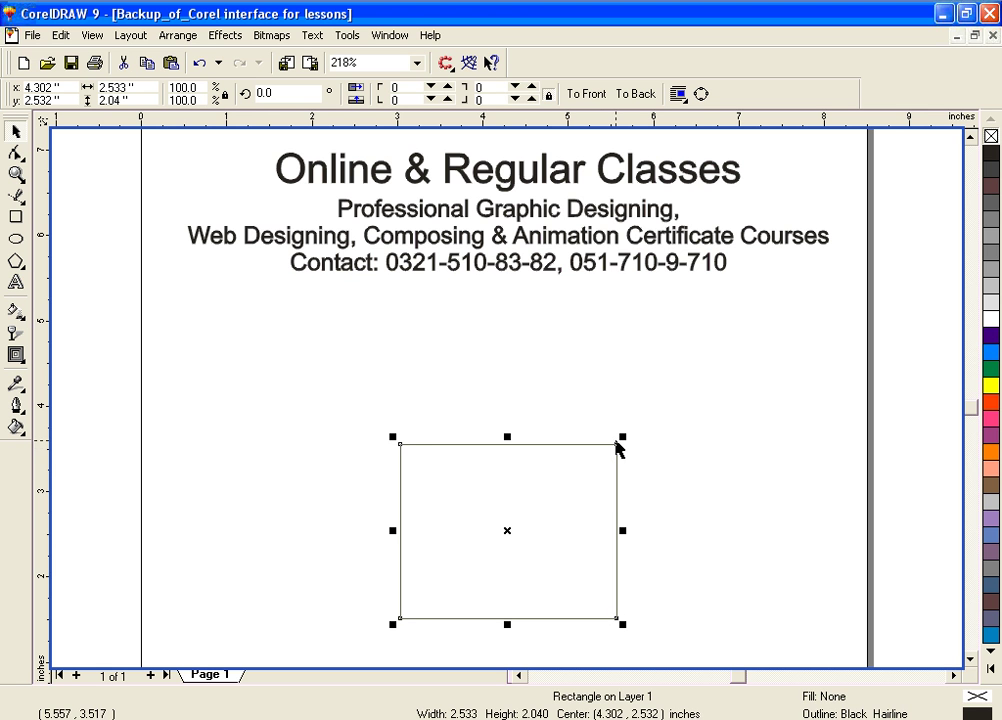
left_click_drag(618, 447, 620, 455)
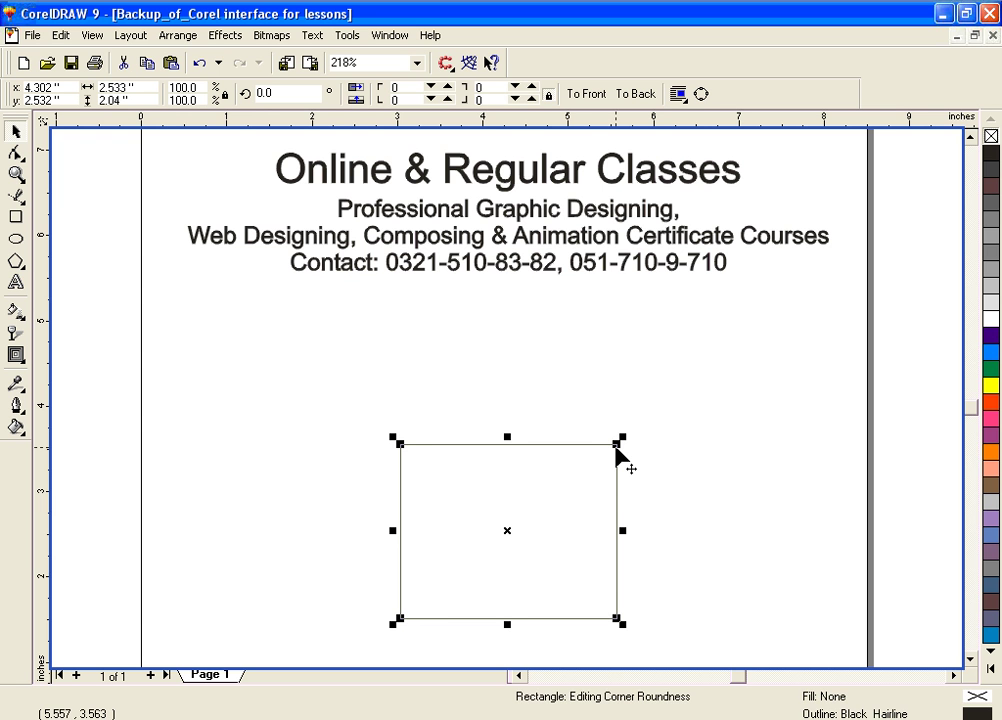
left_click_drag(616, 446, 629, 463)
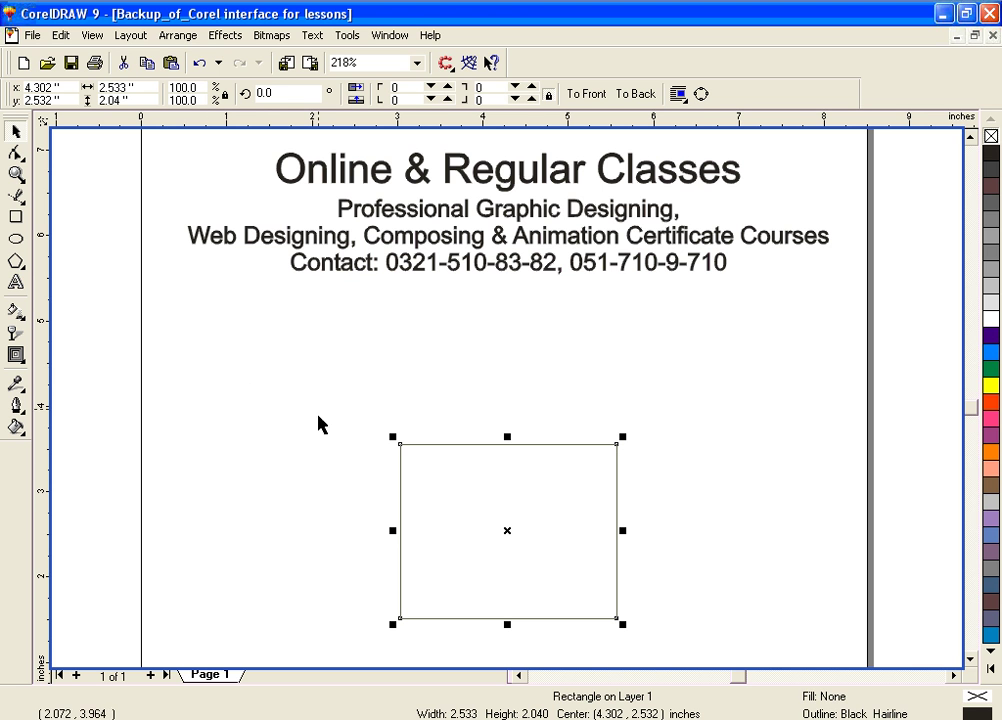
left_click(16, 153)
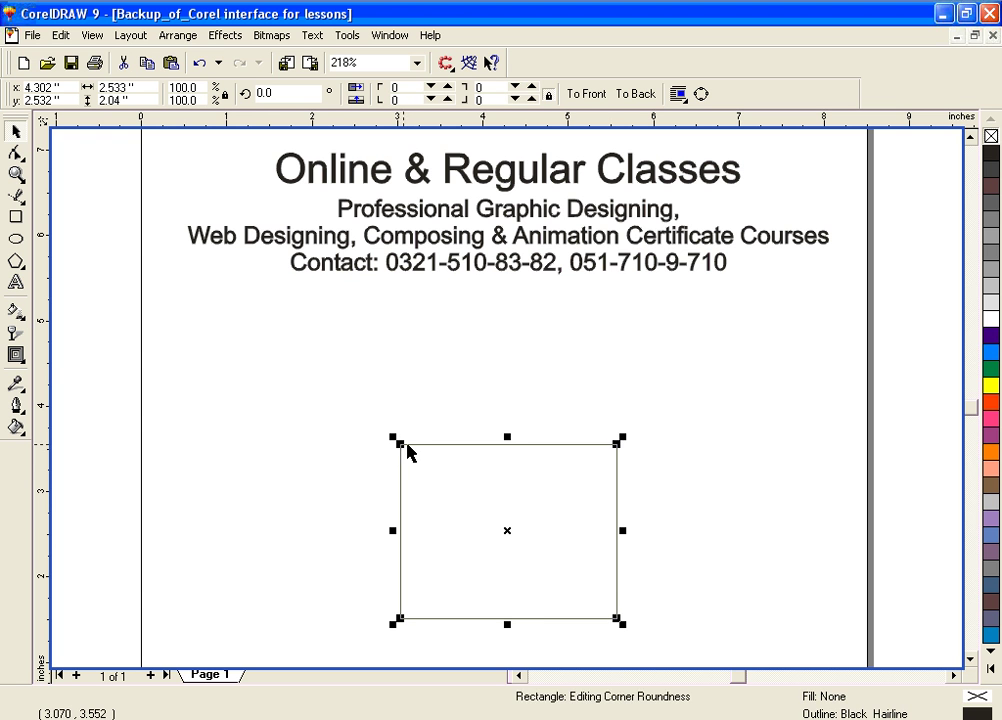
key("space")
key("space")
key("space")
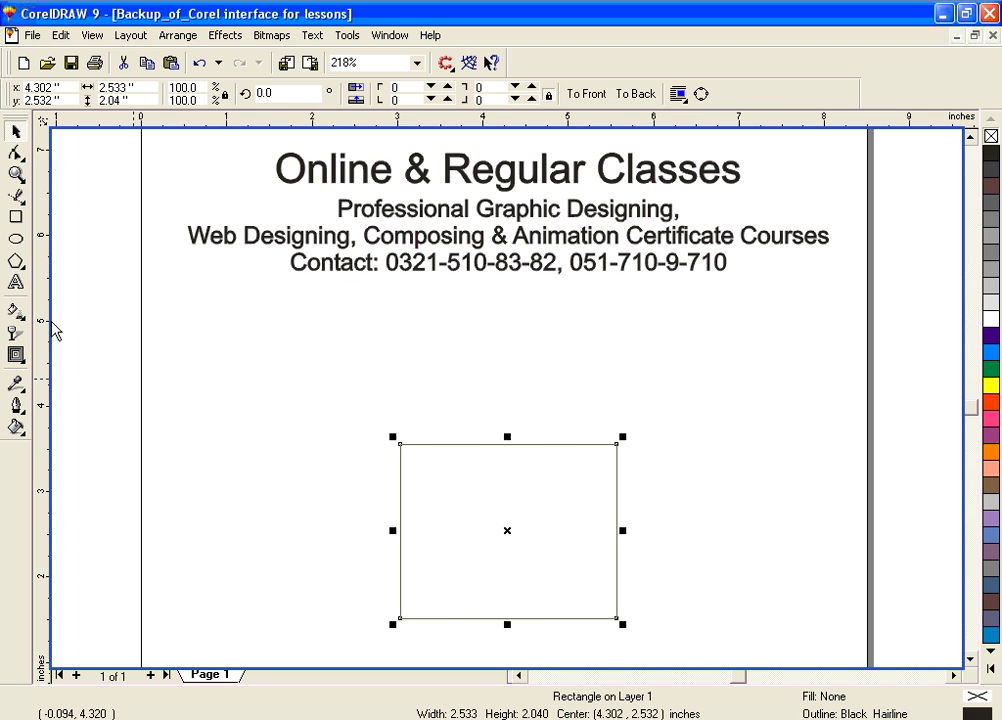
Step: Round all four corners of the rectangle to a roundness of 20 with the Shape tool and convert it to curves
left_click(16, 153)
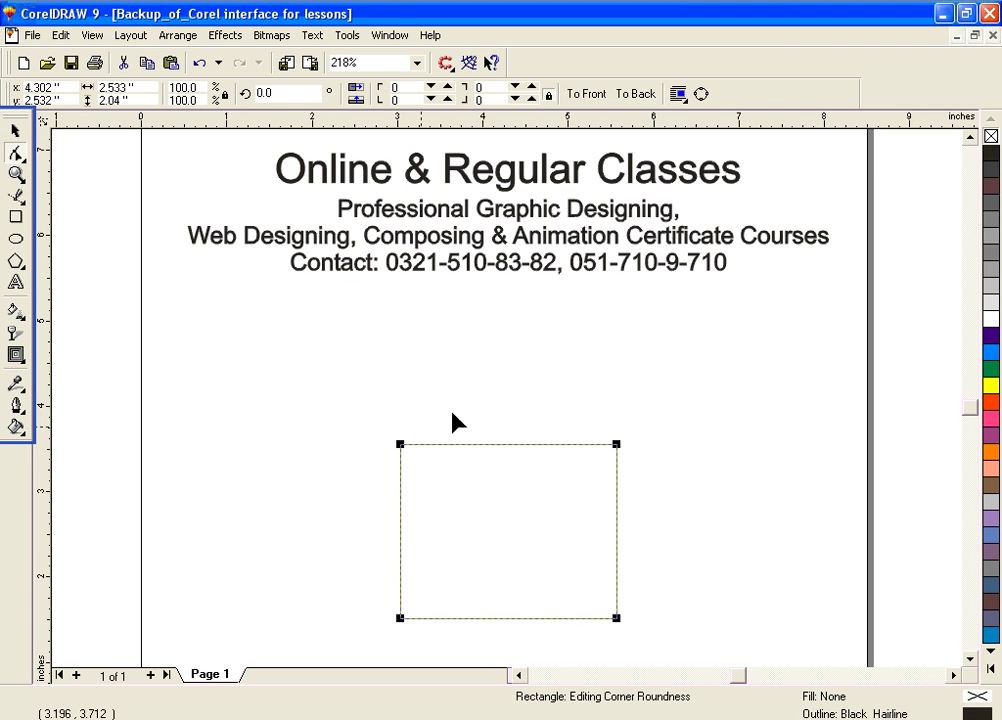
left_click(402, 446)
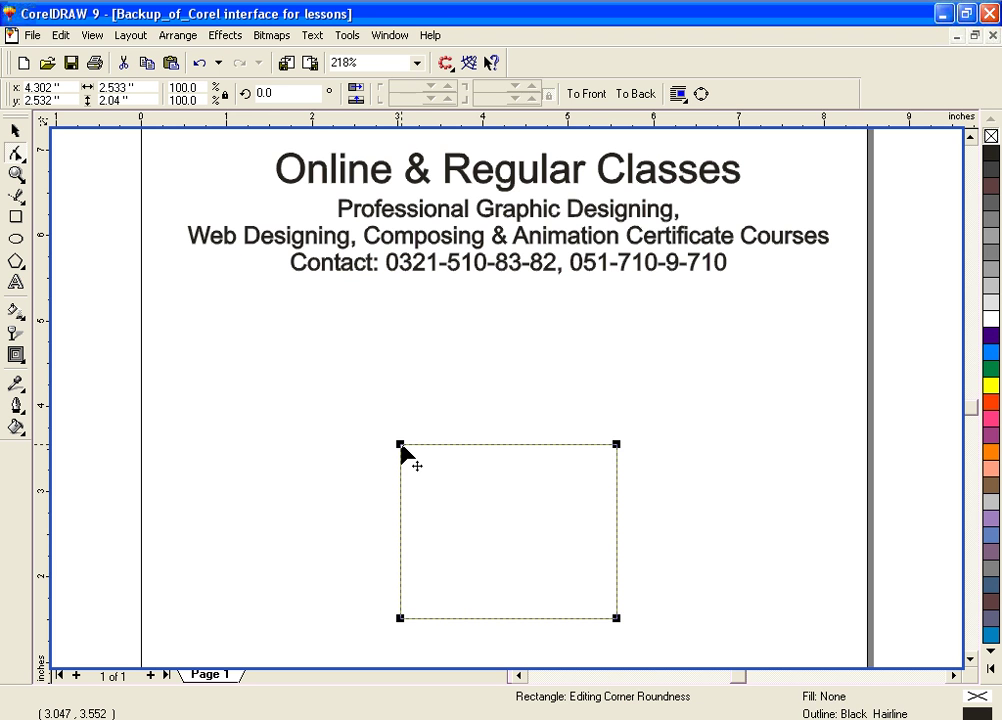
left_click_drag(401, 447, 433, 448)
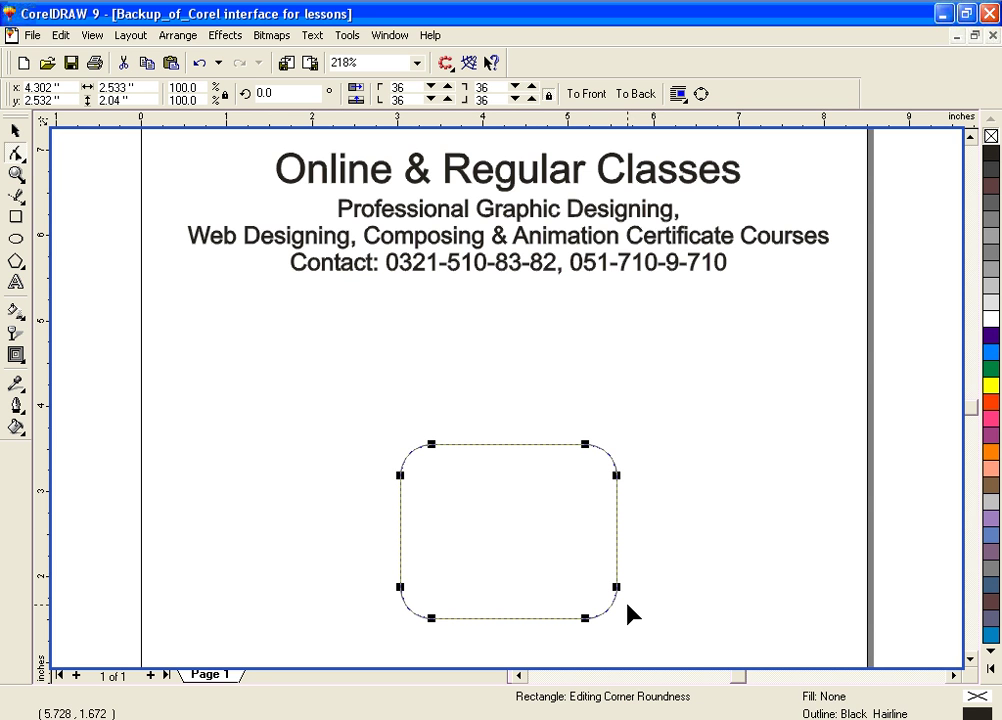
left_click(431, 446)
left_click_drag(431, 446, 426, 446)
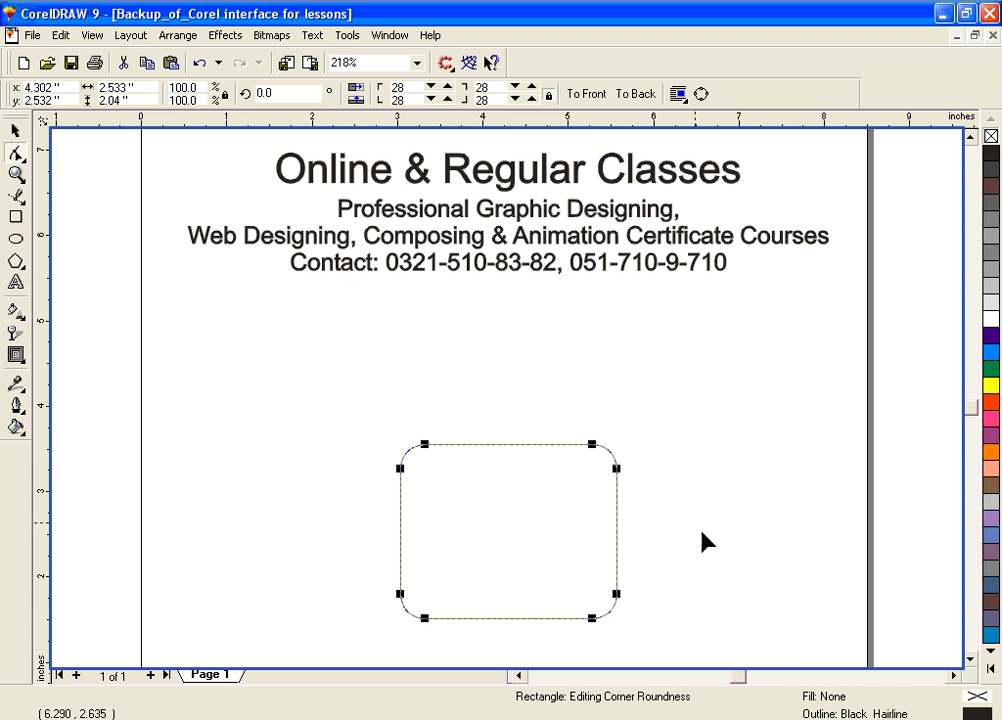
left_click(970, 659)
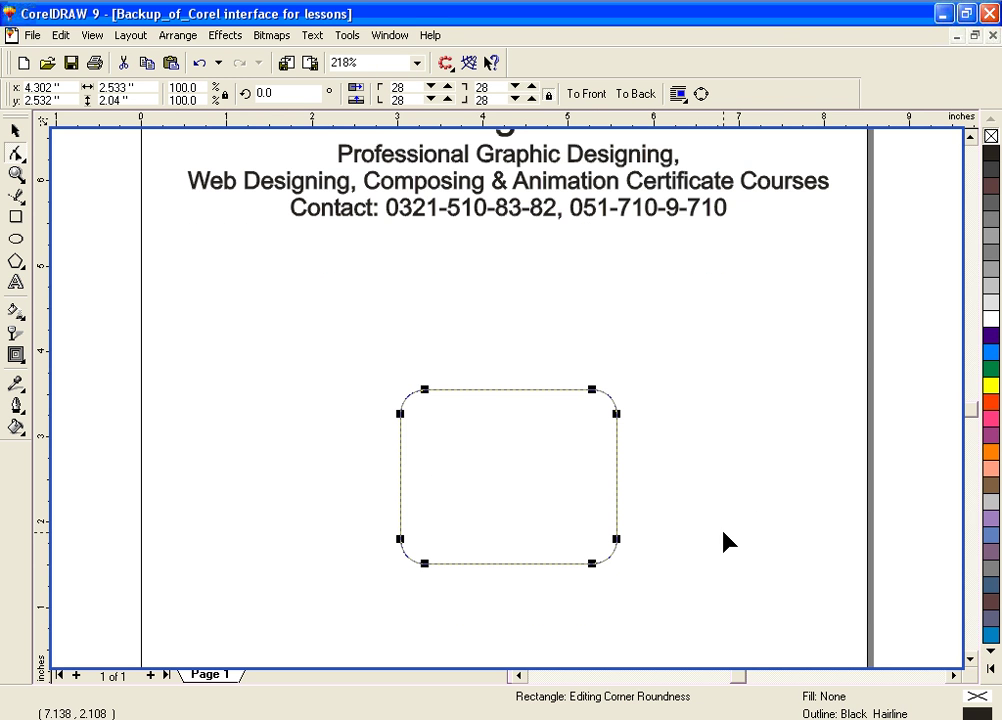
mouse_move(429, 393)
left_mouse_down()
mouse_move(414, 396)
mouse_move(453, 395)
mouse_move(420, 389)
mouse_move(442, 391)
left_mouse_up()
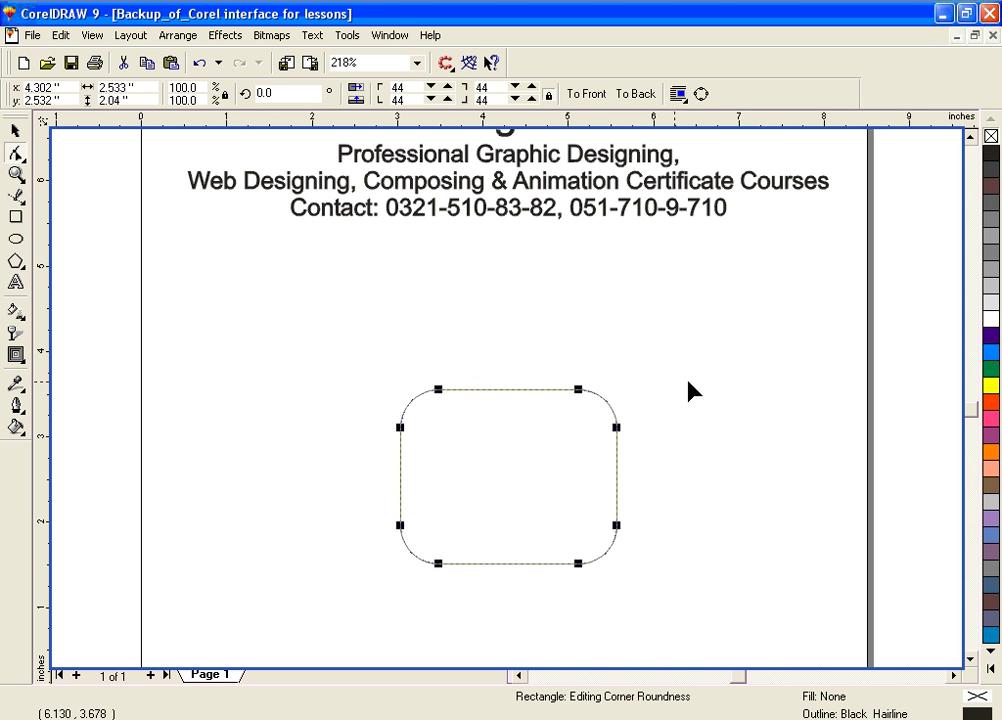
left_click_drag(441, 393, 417, 390)
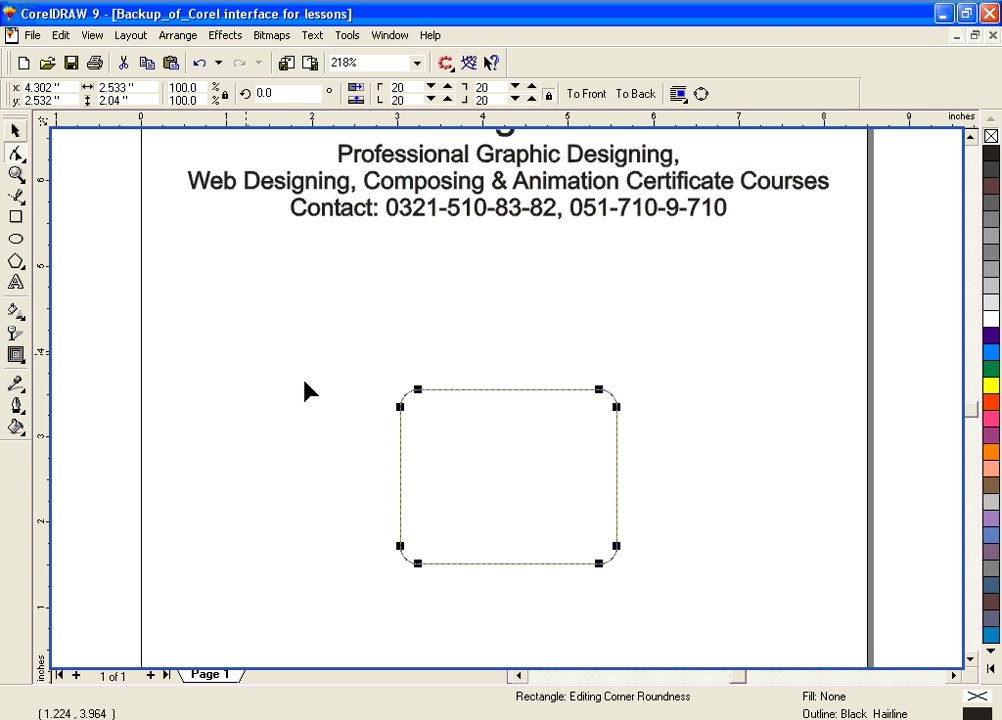
key("ctrl+q")
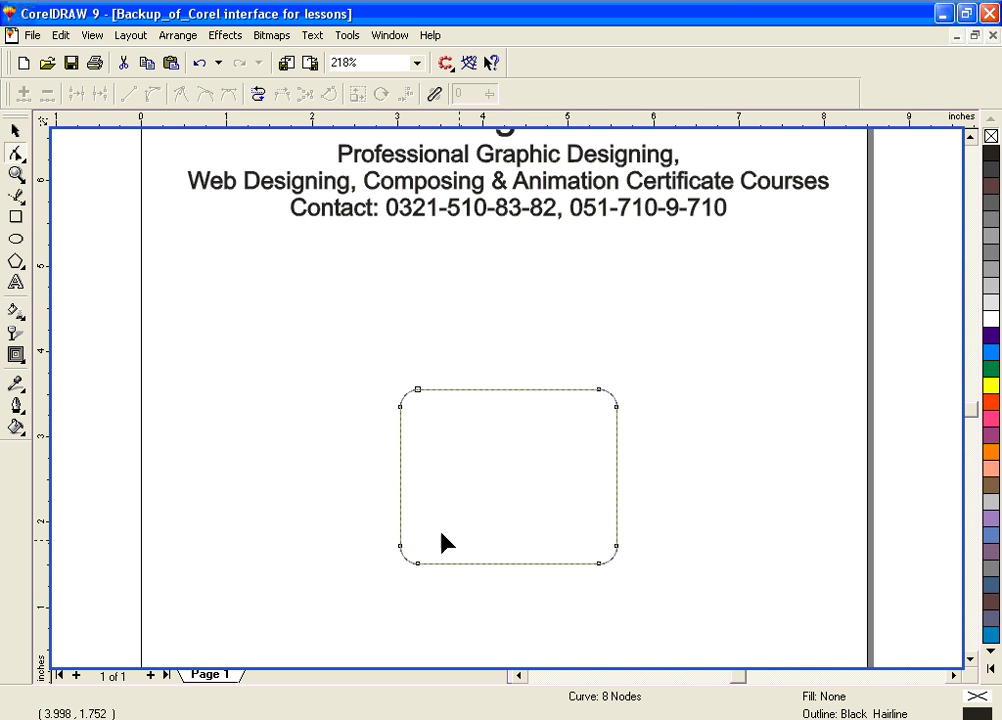
Step: Try adding a node on the upper edge of the rounded shape and pulling it upward, undo the move and delete the node
left_click(494, 390)
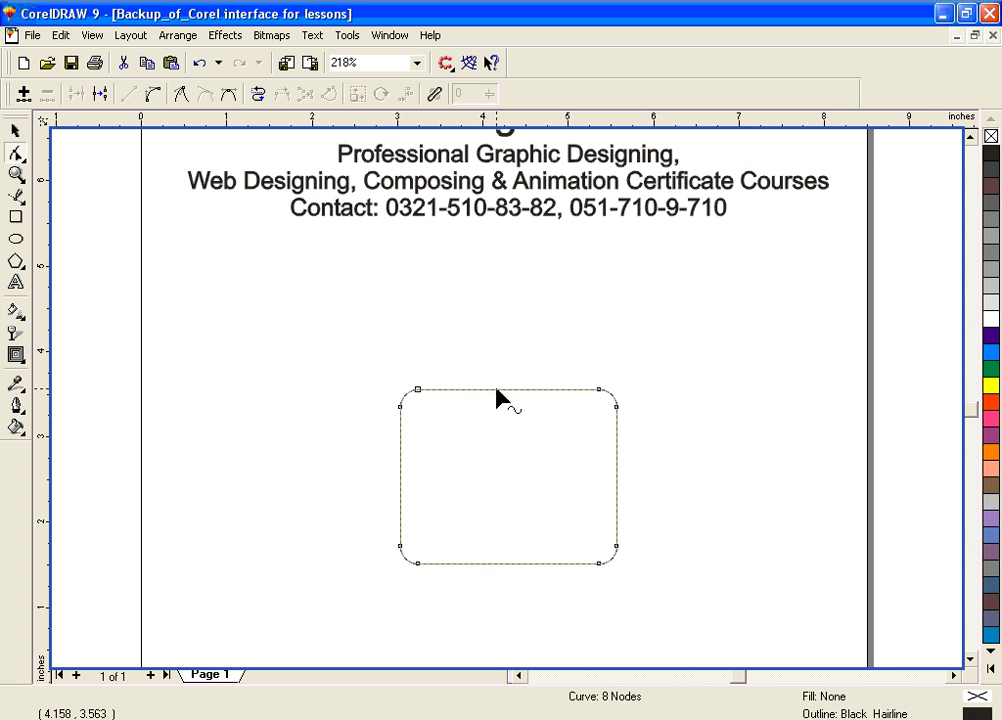
double_click(496, 391)
left_click_drag(496, 391, 499, 350)
key("ctrl+z")
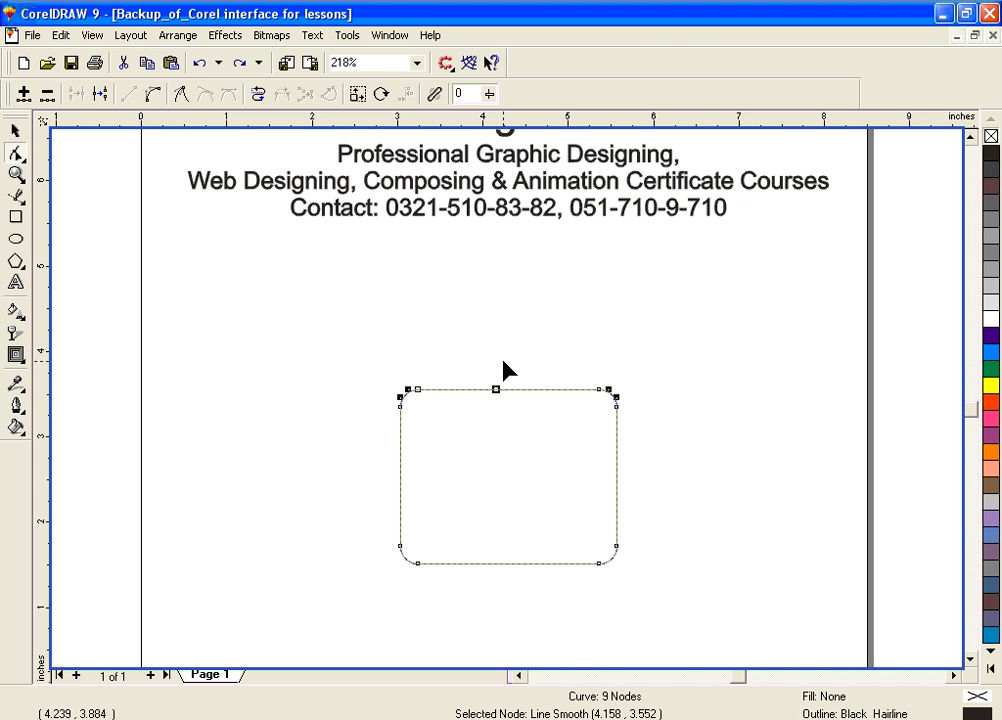
key("Delete")
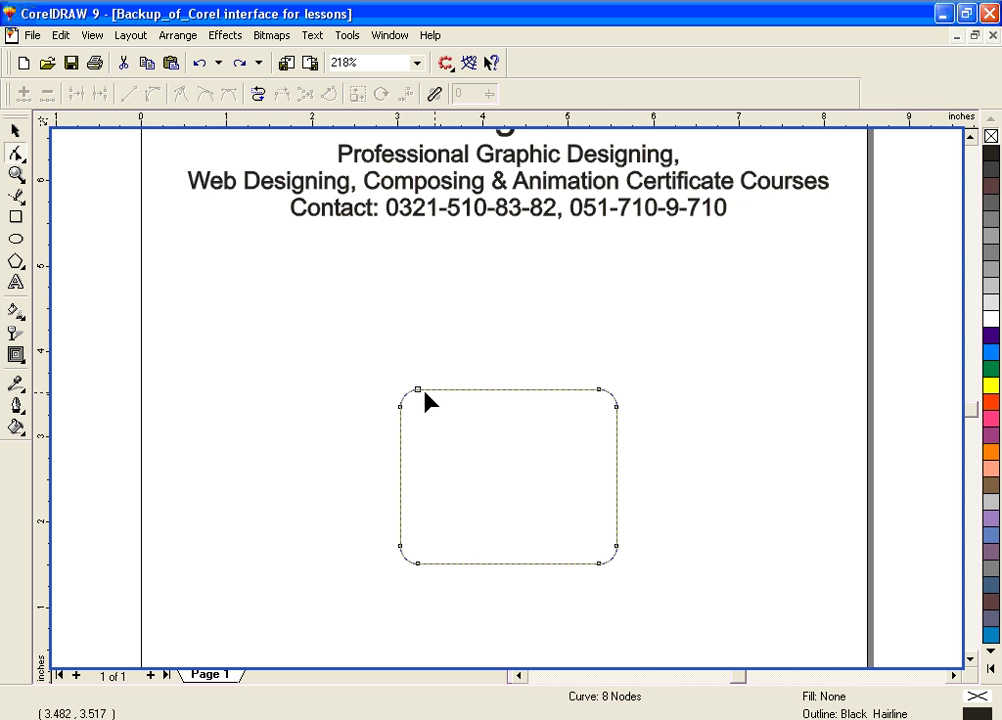
Step: Try moving the two end nodes of the shape's upper edge upward, and undo both moves
left_click_drag(418, 391, 413, 361)
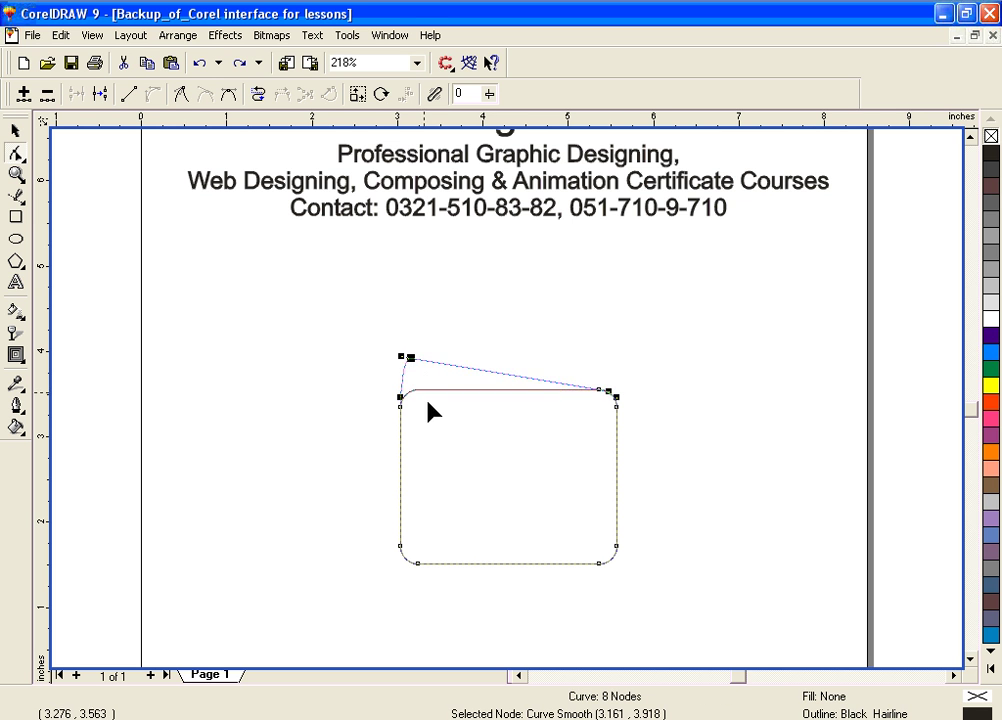
left_click_drag(601, 394, 489, 290)
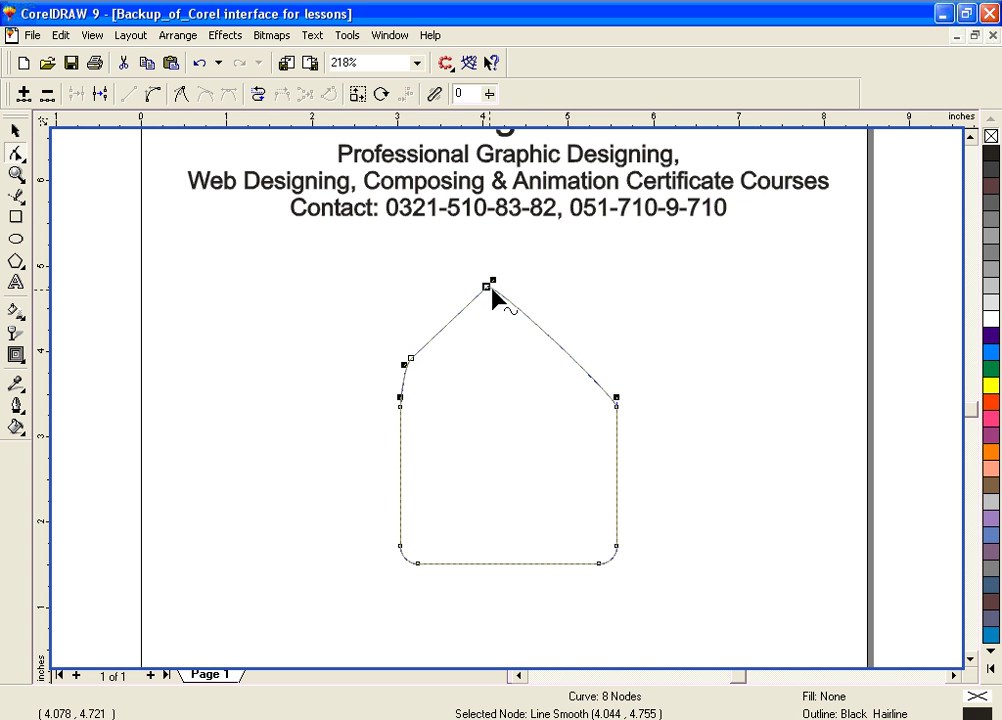
key("ctrl+z")
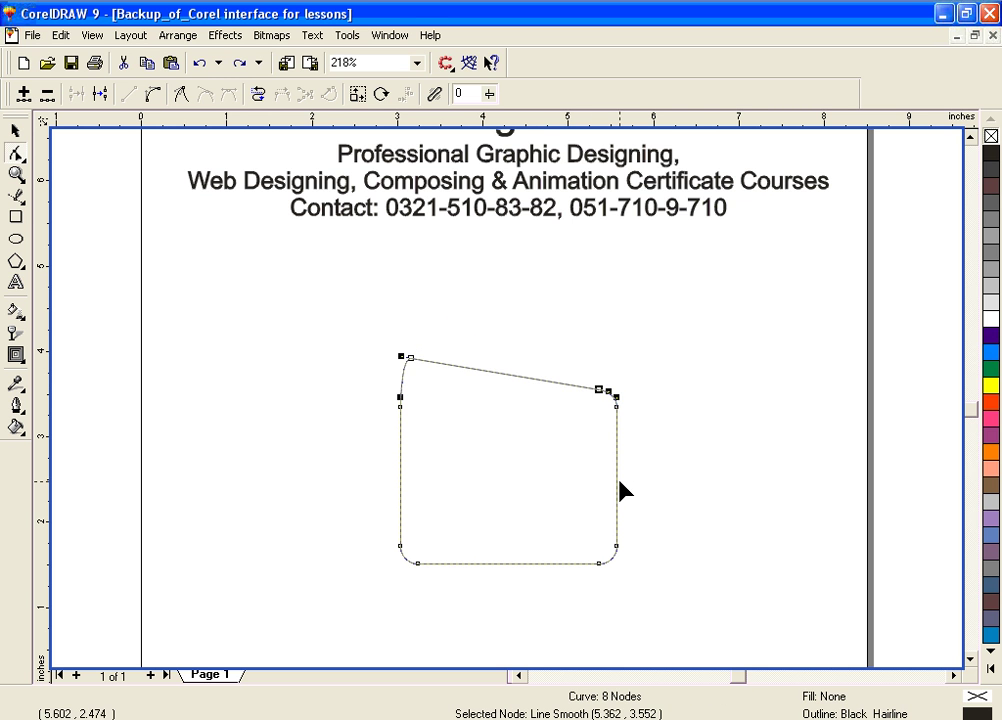
key("ctrl+z")
left_click(750, 416)
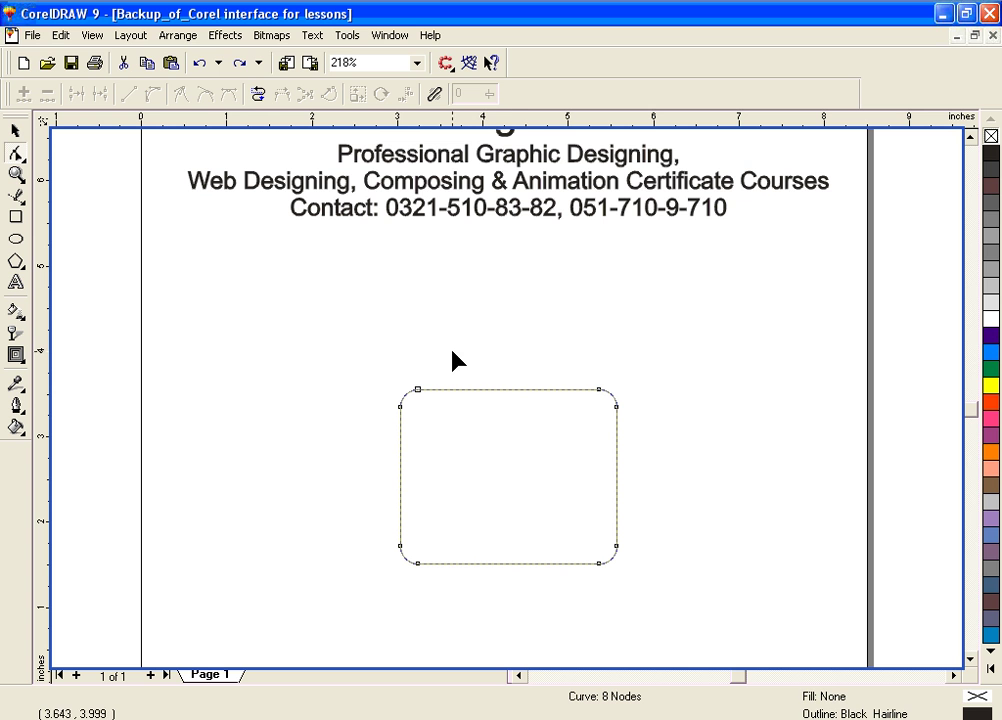
Step: Add a node near the middle of the shape's upper edge and pull it up into a peak at about (4.32, 4.71) inches
left_click(496, 390)
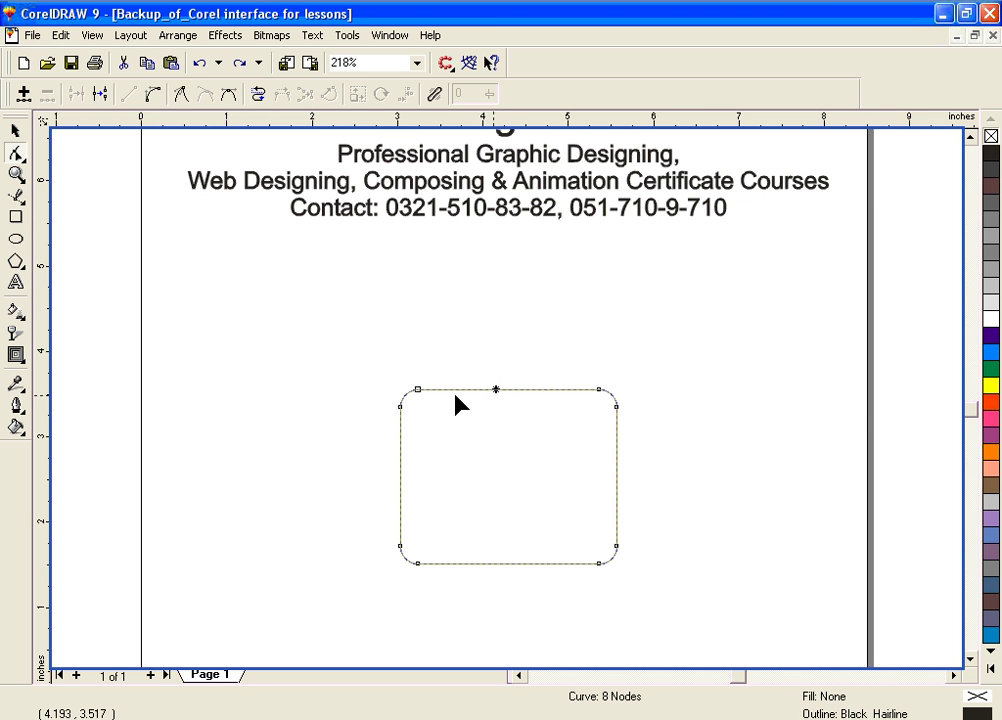
left_click(24, 94)
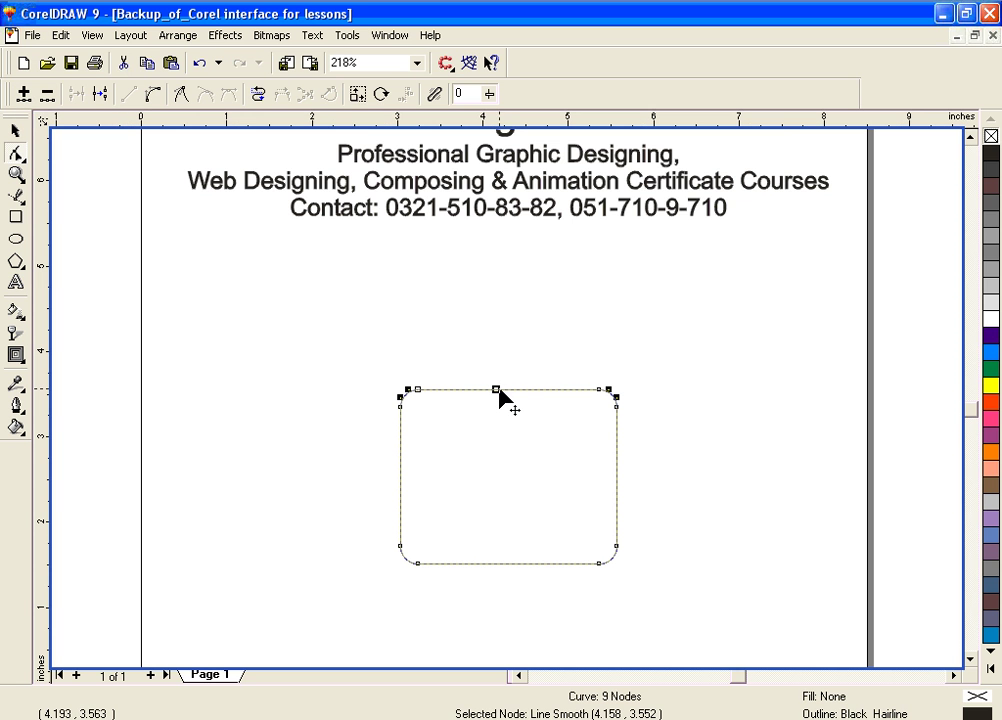
left_click_drag(497, 389, 510, 290)
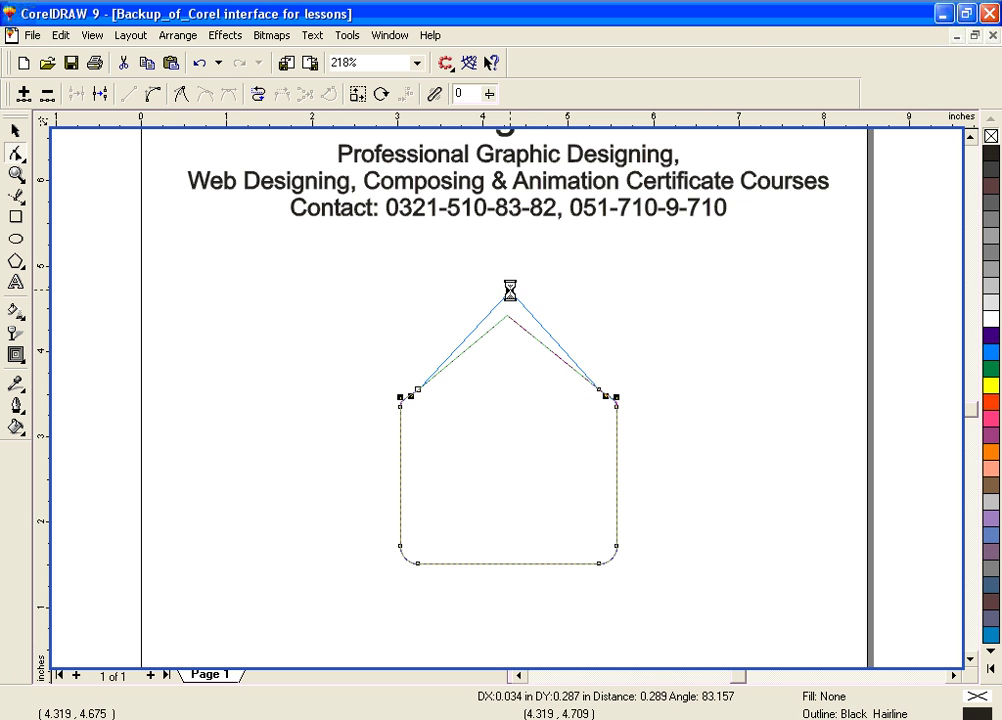
Step: Add a node midway on the shape's right edge and pull it outward into a point at about (7.13, 2.56) inches
left_click(620, 482)
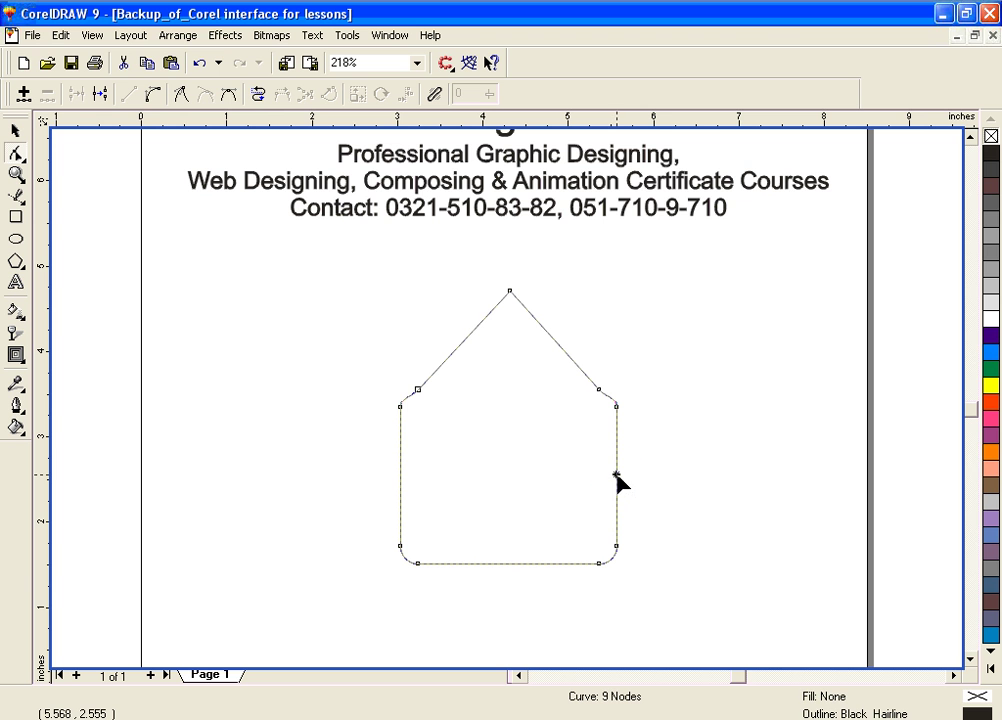
left_click(617, 476)
left_click(23, 93)
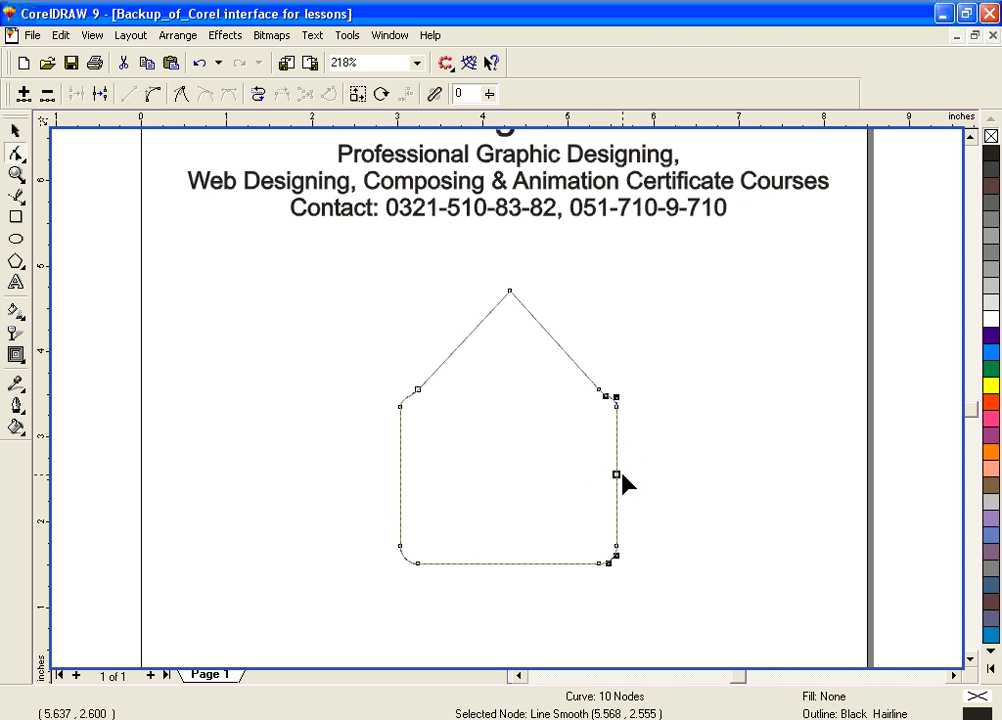
left_click_drag(619, 476, 751, 477)
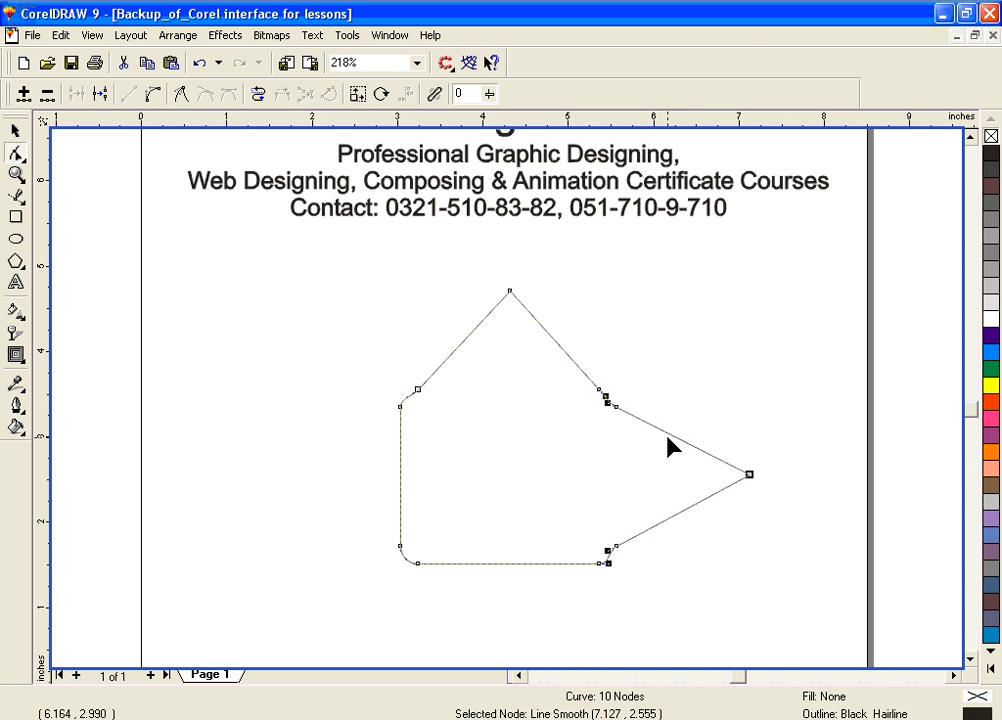
Step: Add a node on the slanted edge above the right point, pull it inward, and move the adjacent upper corner node outward into a second spike
left_click(666, 433)
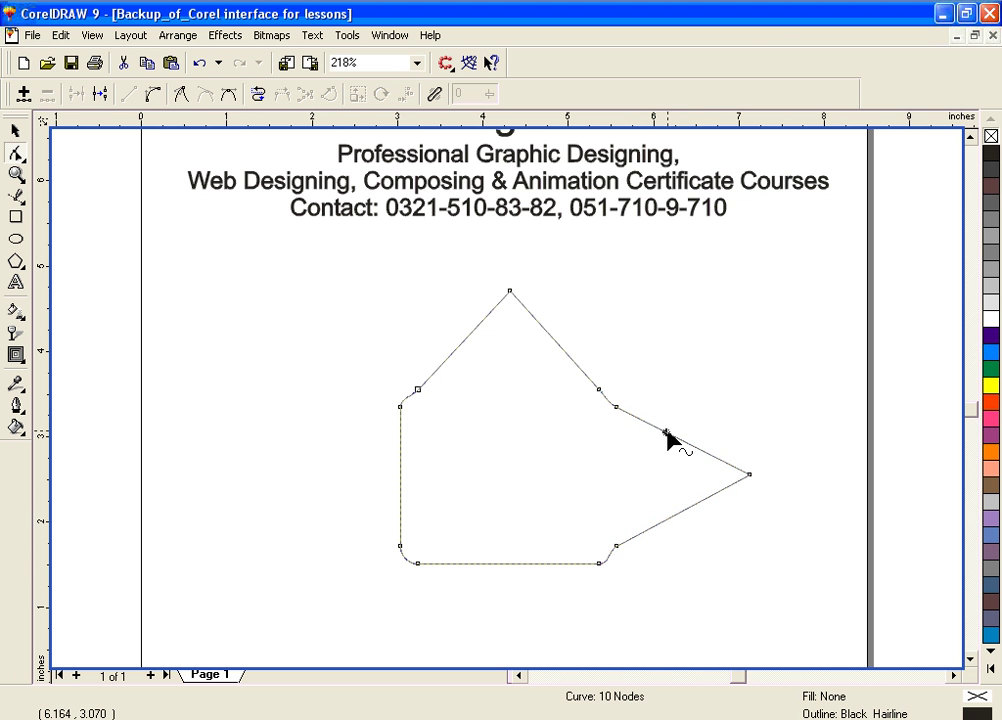
left_click(23, 93)
left_click_drag(667, 436, 636, 476)
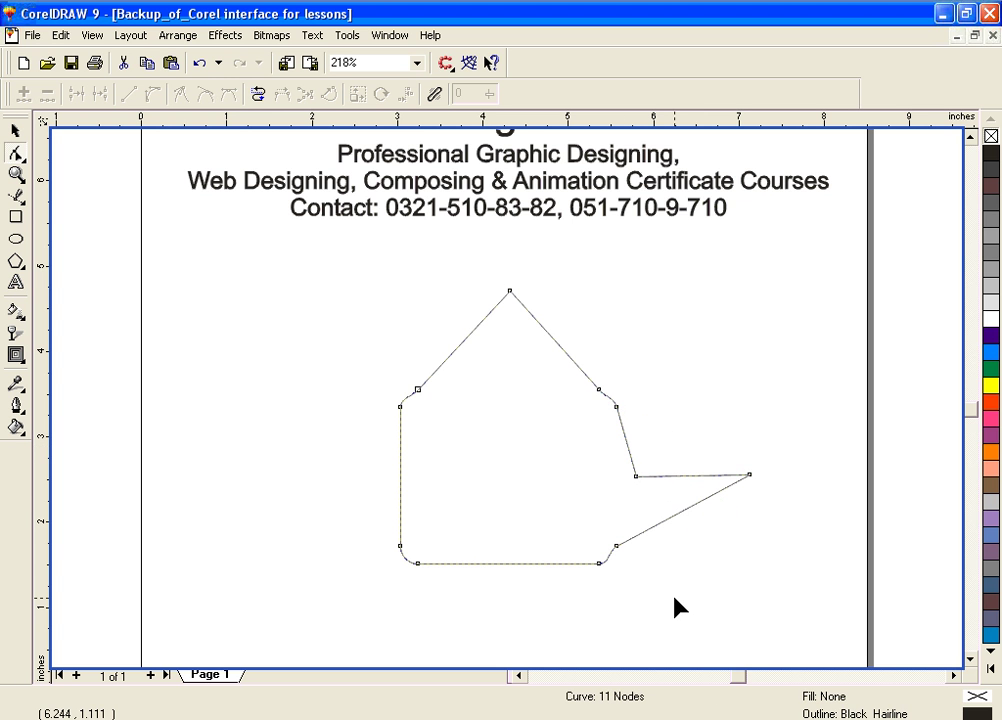
left_click_drag(616, 406, 703, 400)
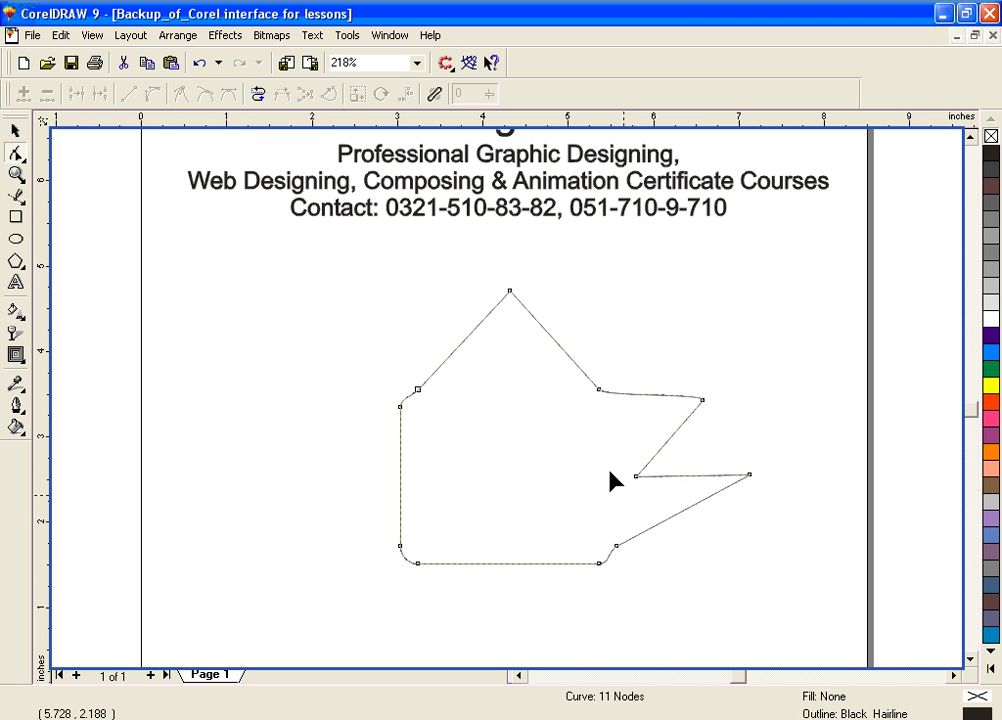
Step: Delete the two nodes at the shape's upper-left corner
left_click(510, 290)
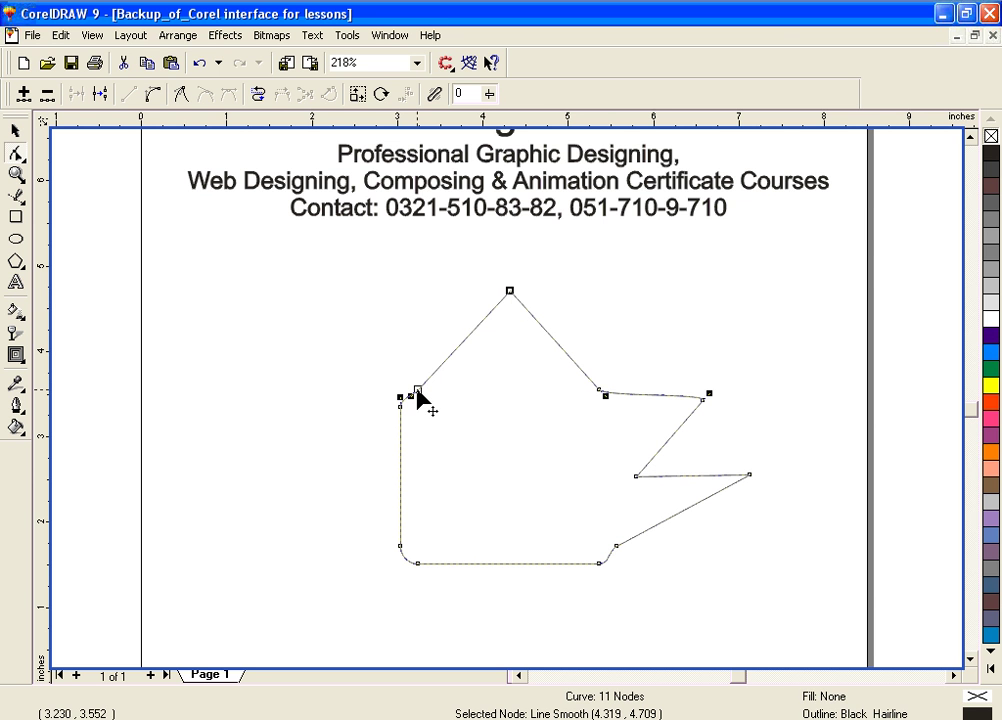
left_click(417, 390)
key("Delete")
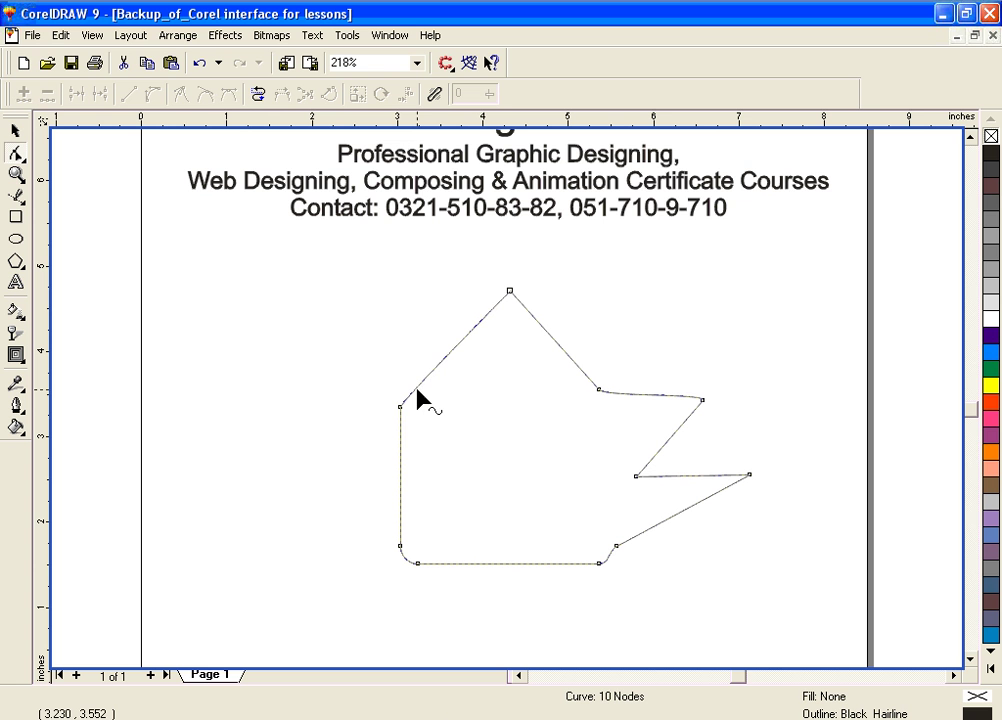
left_click(399, 407)
key("Delete")
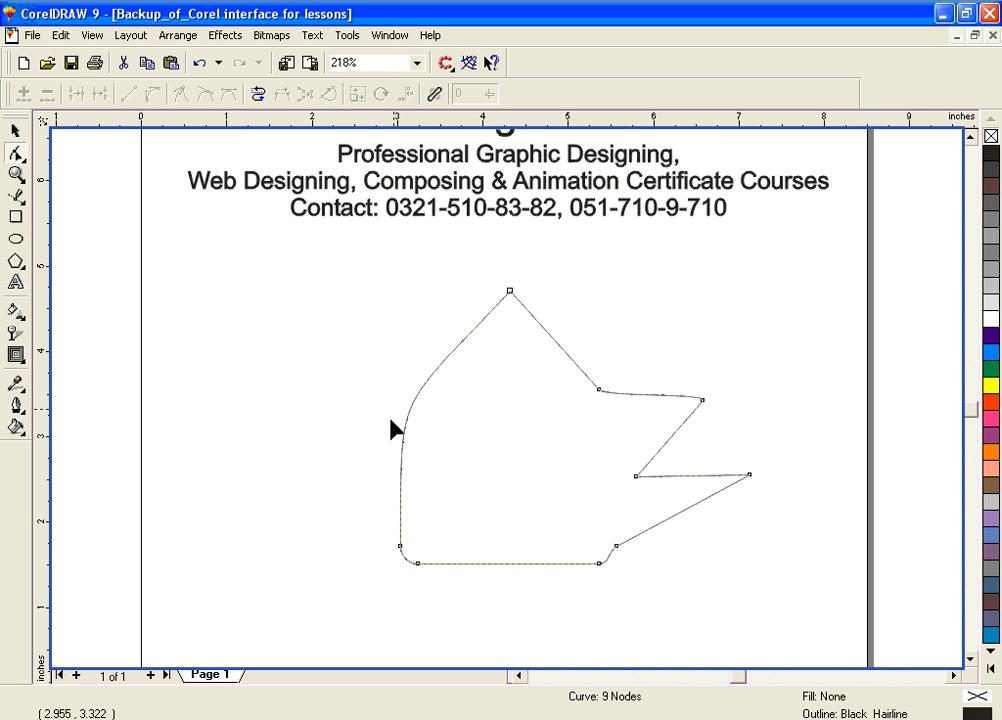
Step: Delete the two nodes at the shape's lower-left corner
left_click(401, 553)
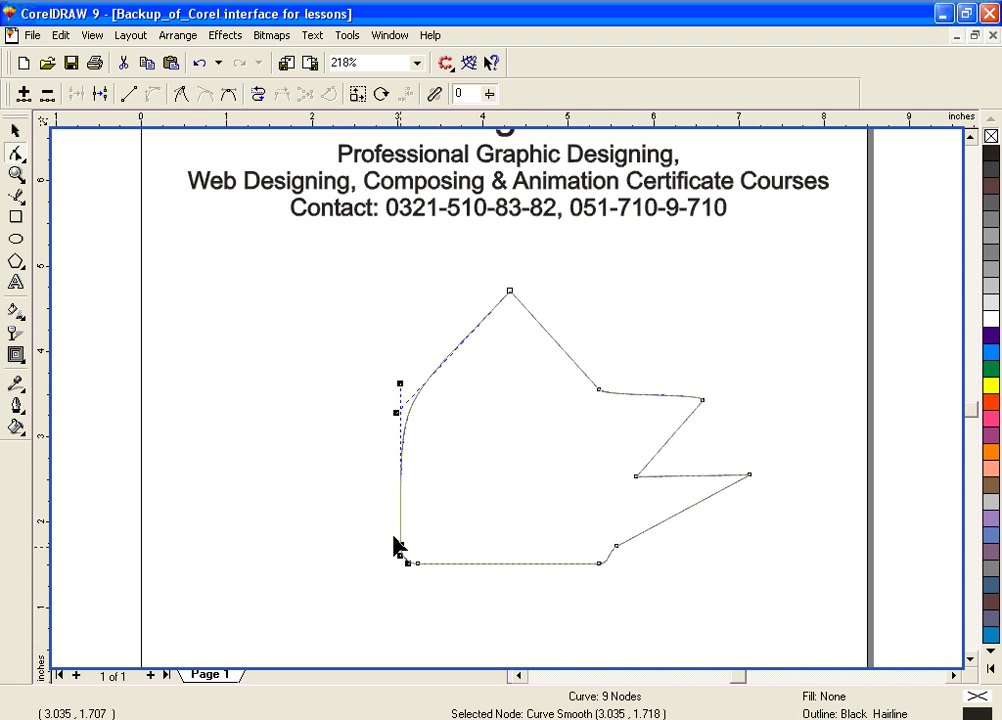
left_click(50, 98)
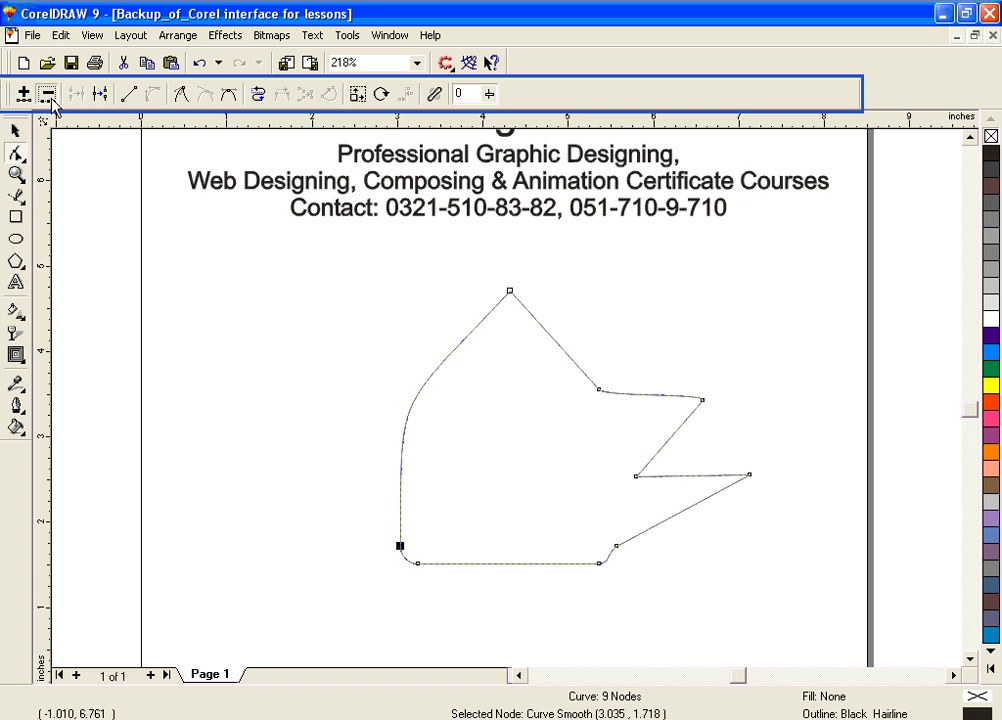
left_click(416, 564)
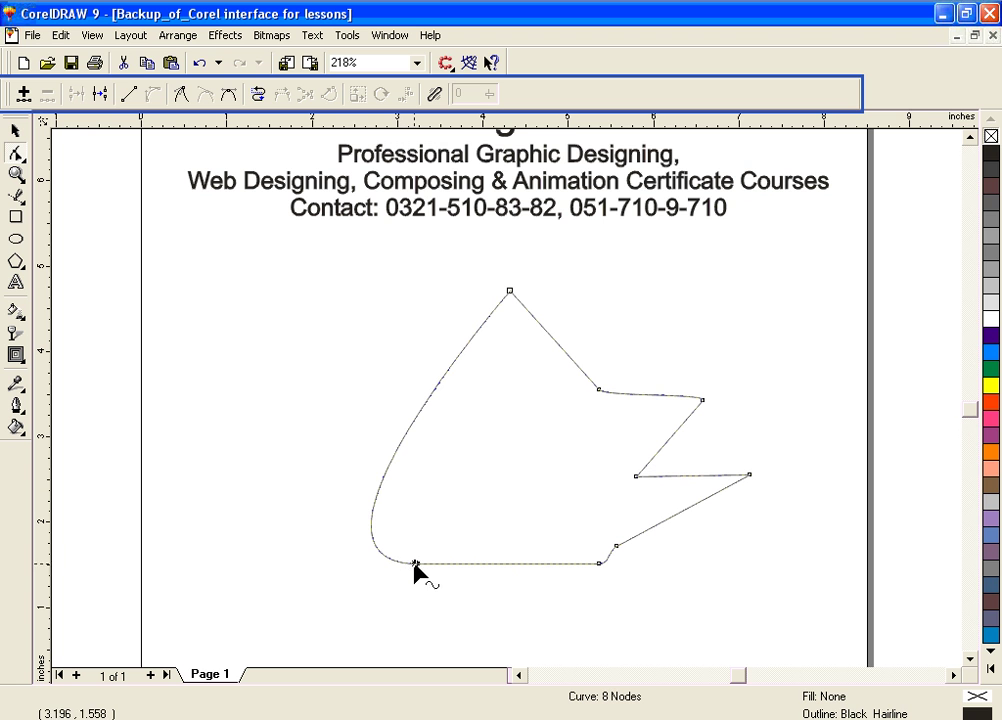
left_click(416, 564)
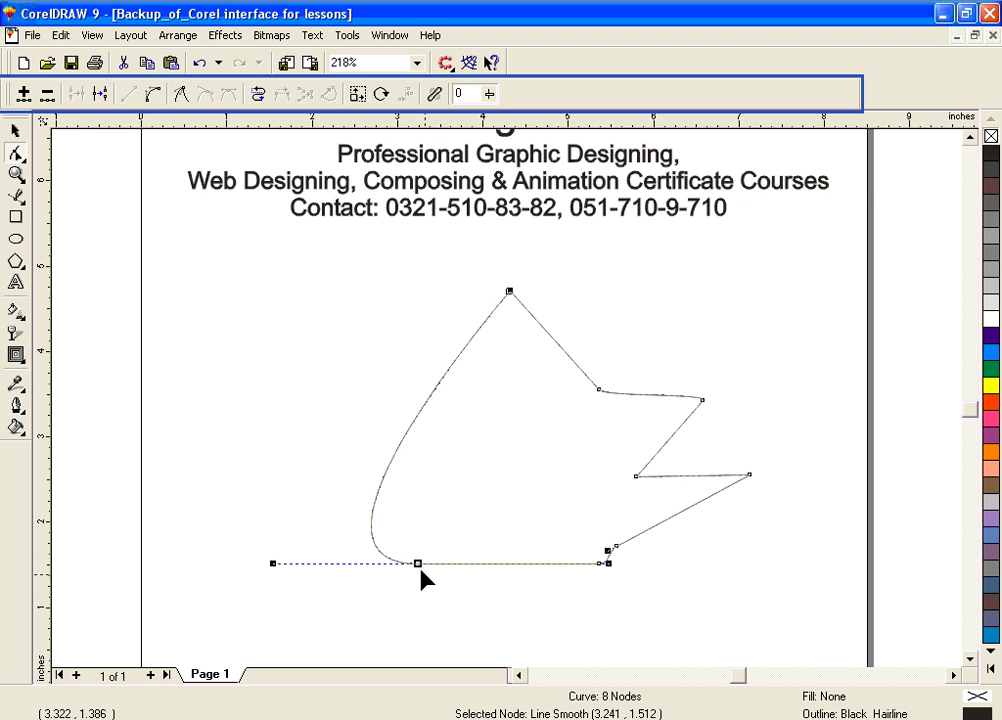
left_click(47, 94)
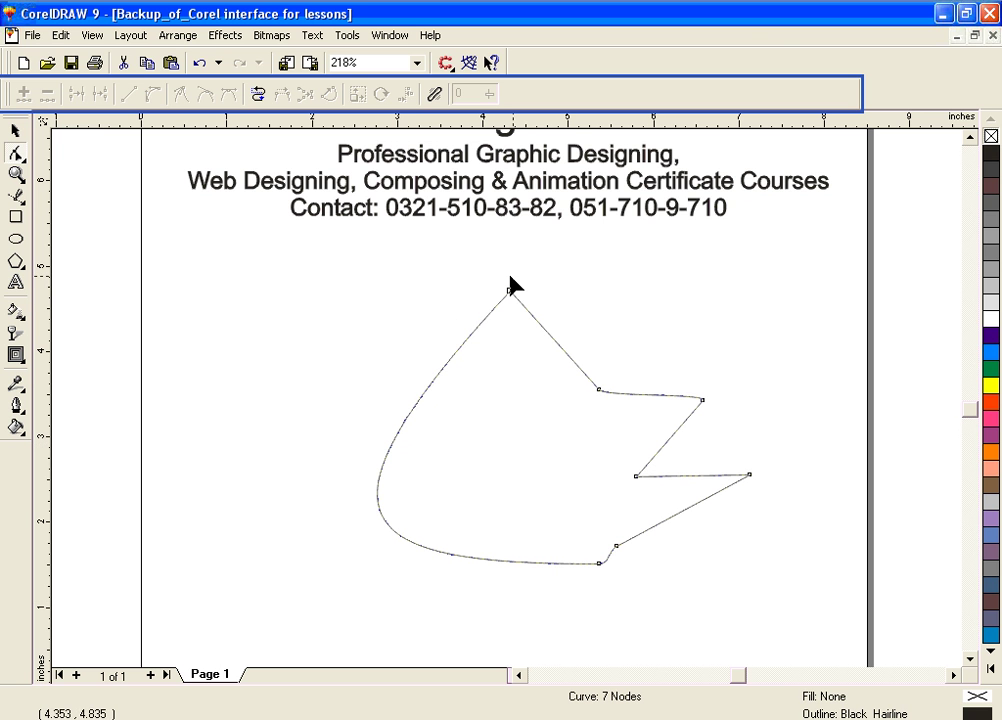
Step: Delete the top peak node and the four nodes forming the two spikes on the shape's right side
left_click_drag(496, 278, 537, 322)
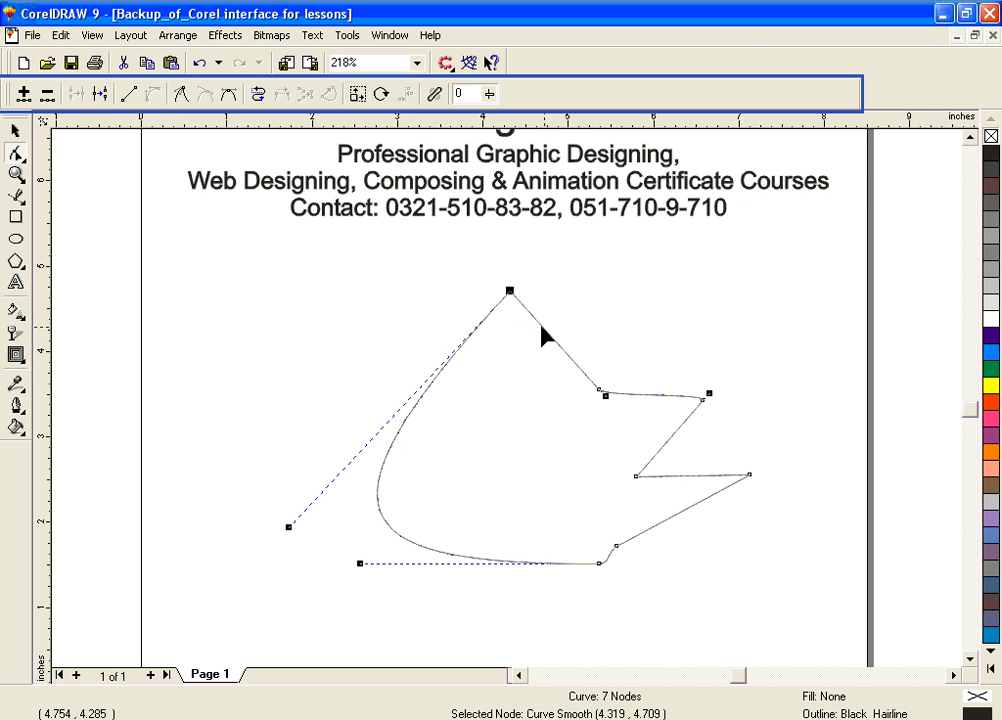
left_click(46, 96)
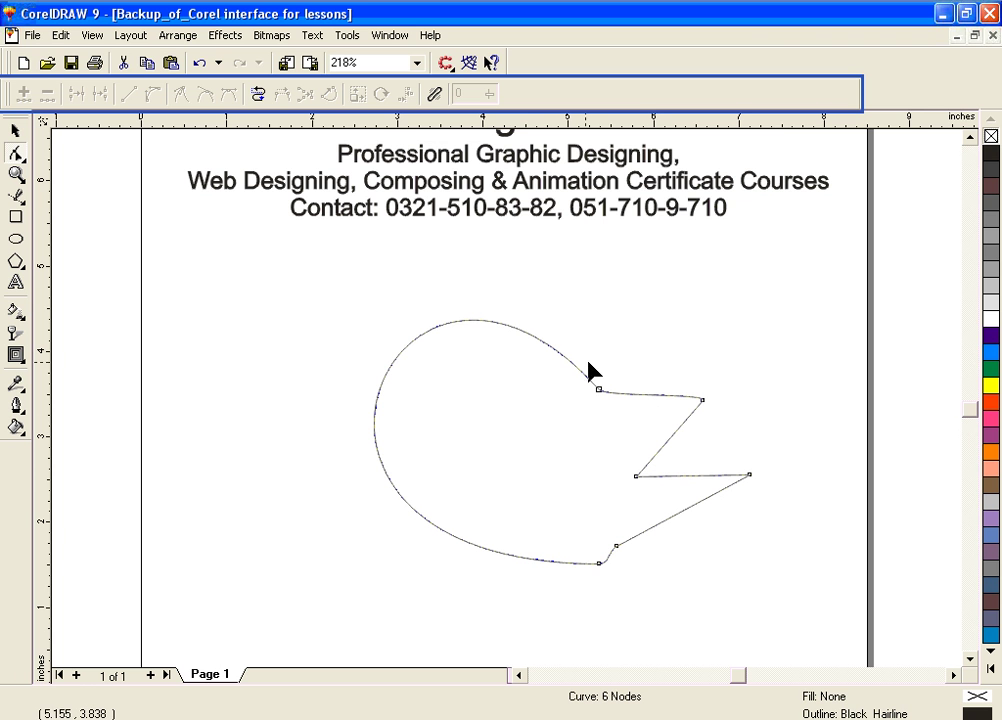
left_click_drag(586, 357, 731, 429)
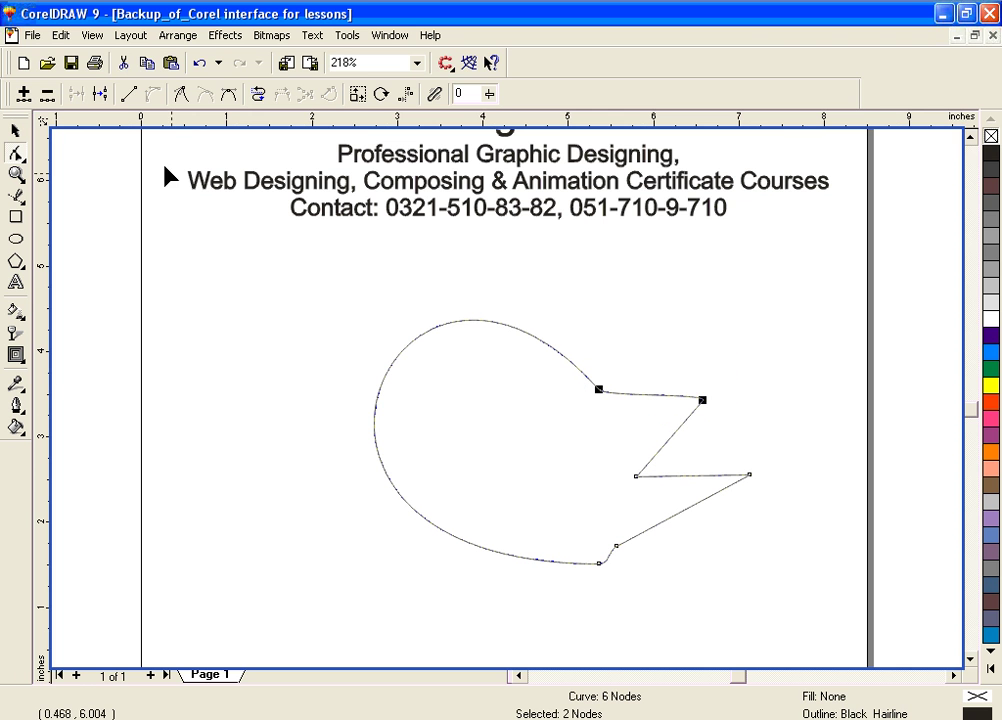
left_click(46, 94)
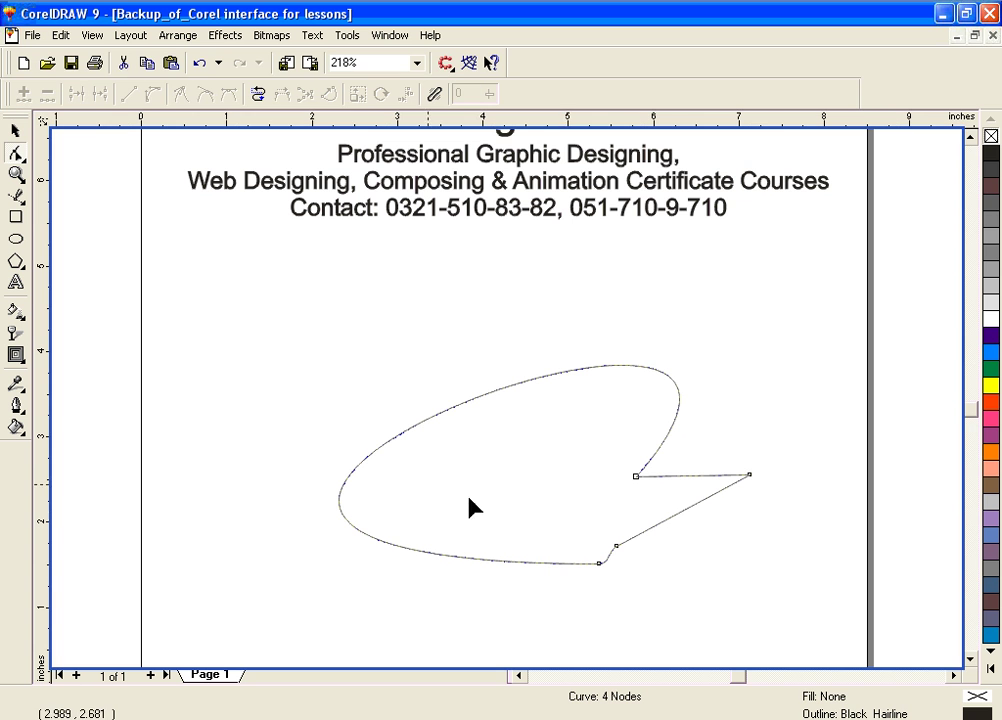
left_click_drag(608, 441, 775, 520)
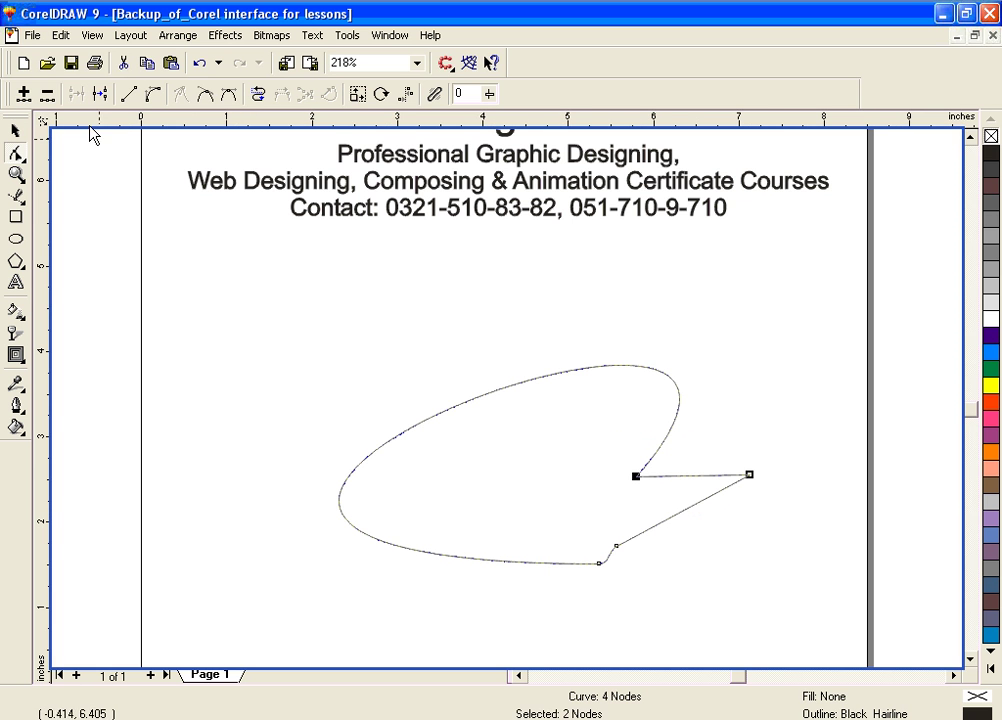
left_click(46, 94)
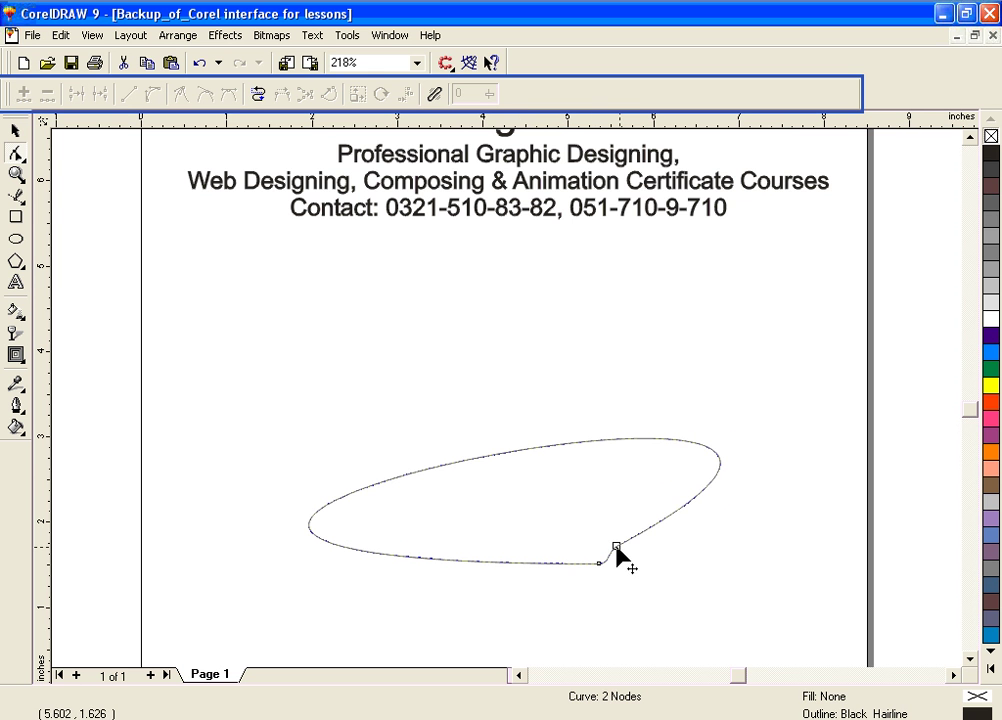
Step: Move the lower remaining node to about (4.47, 1.04) inches and pull the curve's far upper-left end in toward the nodes
left_click_drag(617, 549, 521, 603)
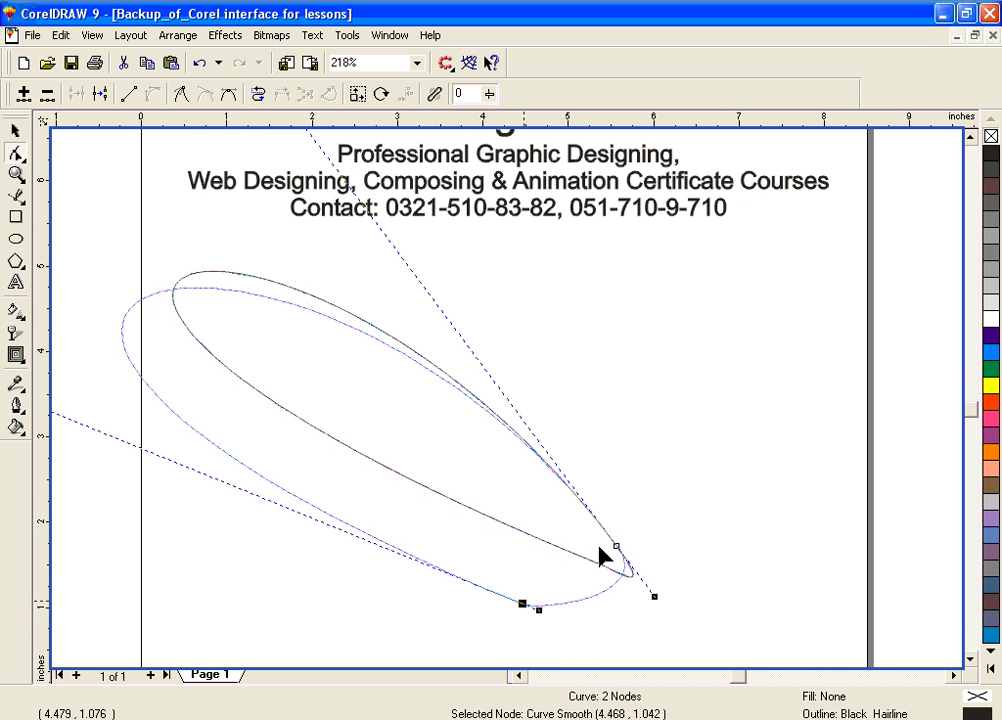
left_click(719, 509)
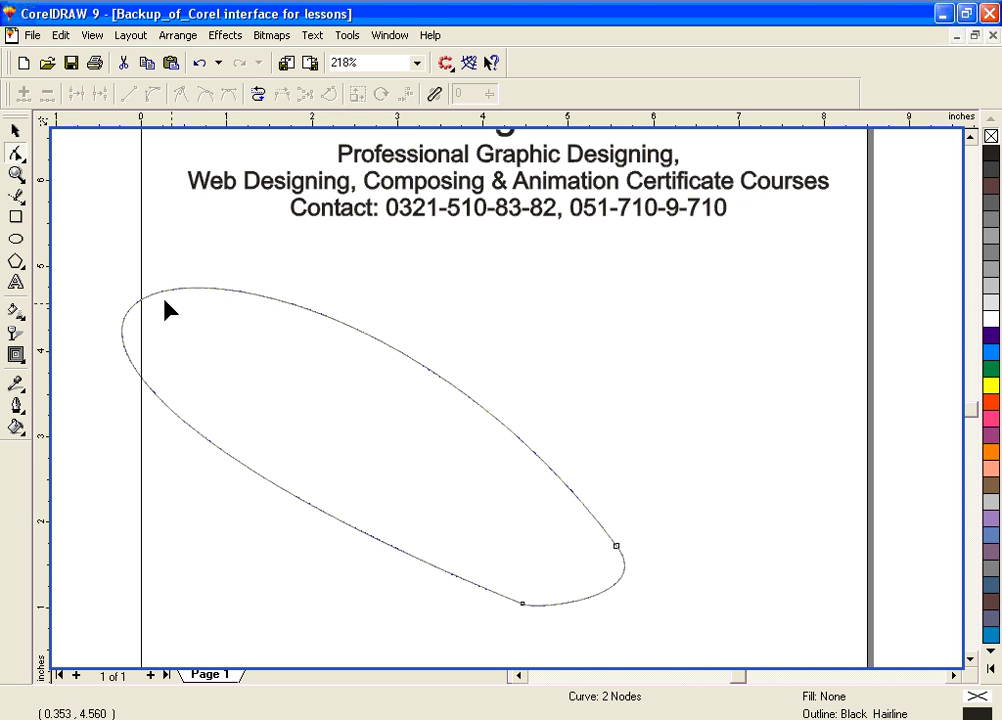
left_click_drag(161, 291, 493, 490)
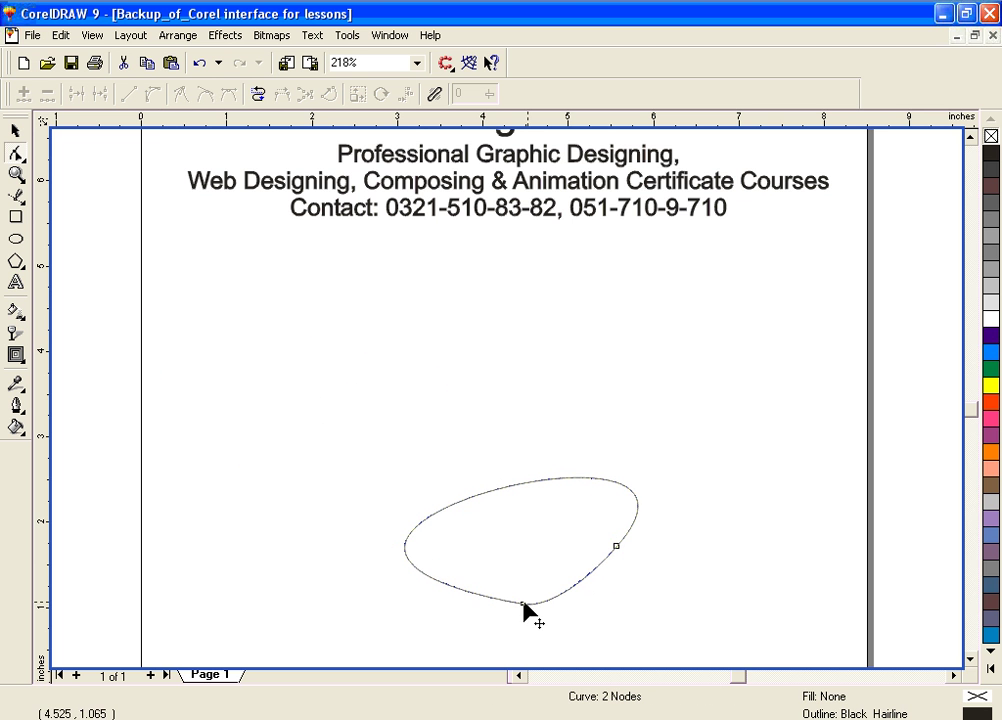
Step: Move the lower-left node up to about (4.50, 1.65) inches and the right node slightly down and inward
left_click_drag(523, 602, 525, 551)
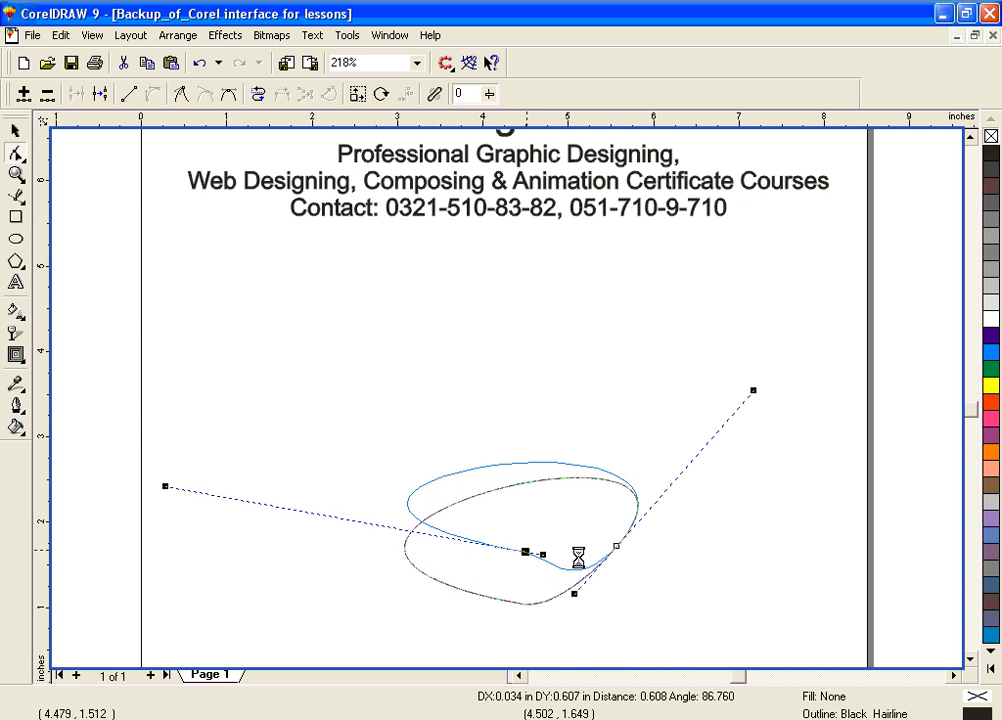
left_click(615, 547)
left_click_drag(616, 546, 595, 565)
left_click(570, 629)
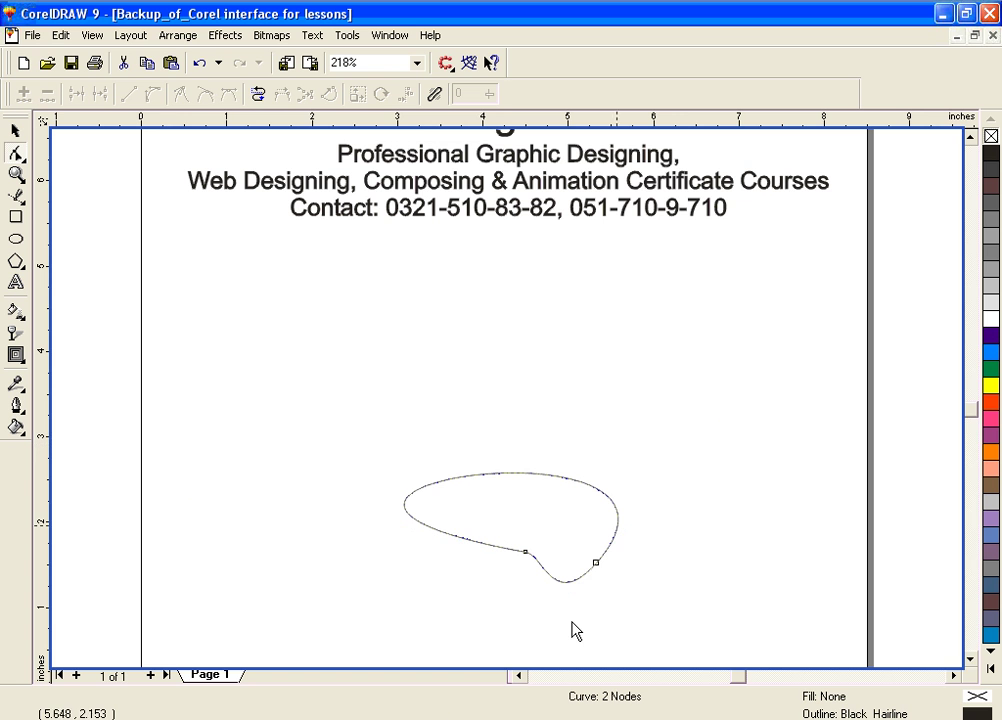
left_click(441, 681)
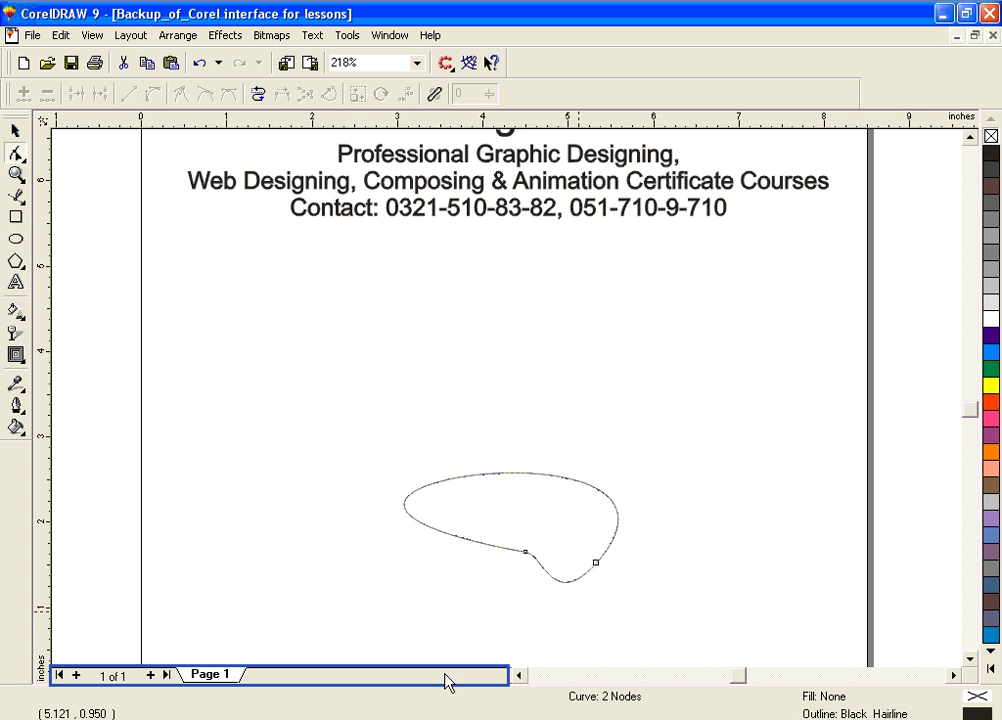
left_click(530, 604)
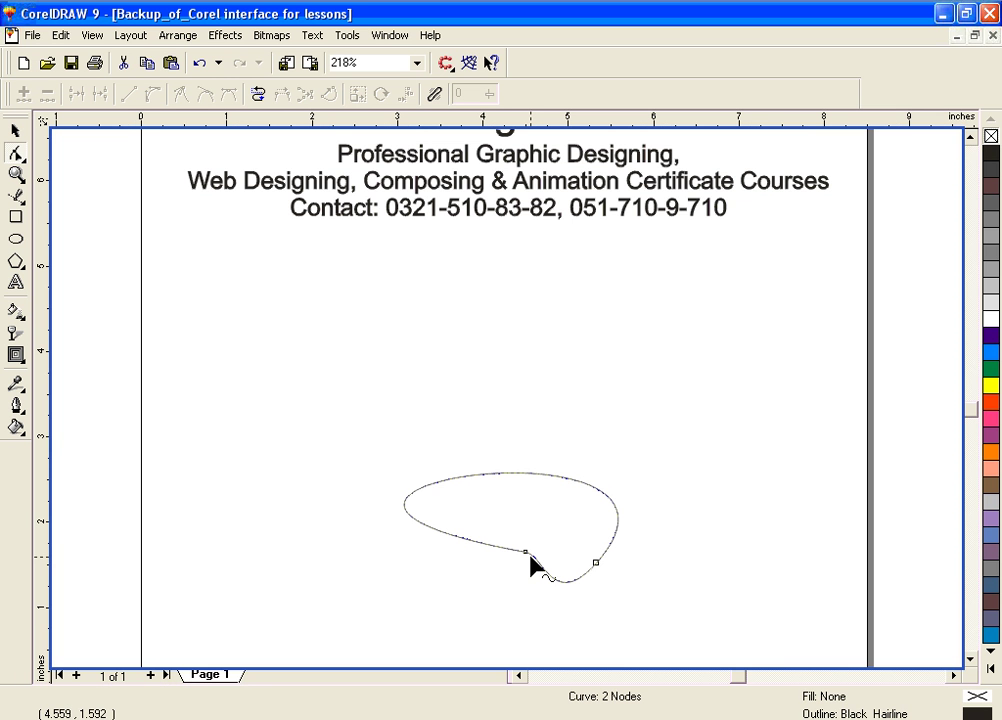
Step: Reshape the curve into a slim oval, with the left node at about (4.10, 1.81) inches, its handle shortened, and the right at about (5.64, 2.81)
left_click_drag(528, 553, 490, 539)
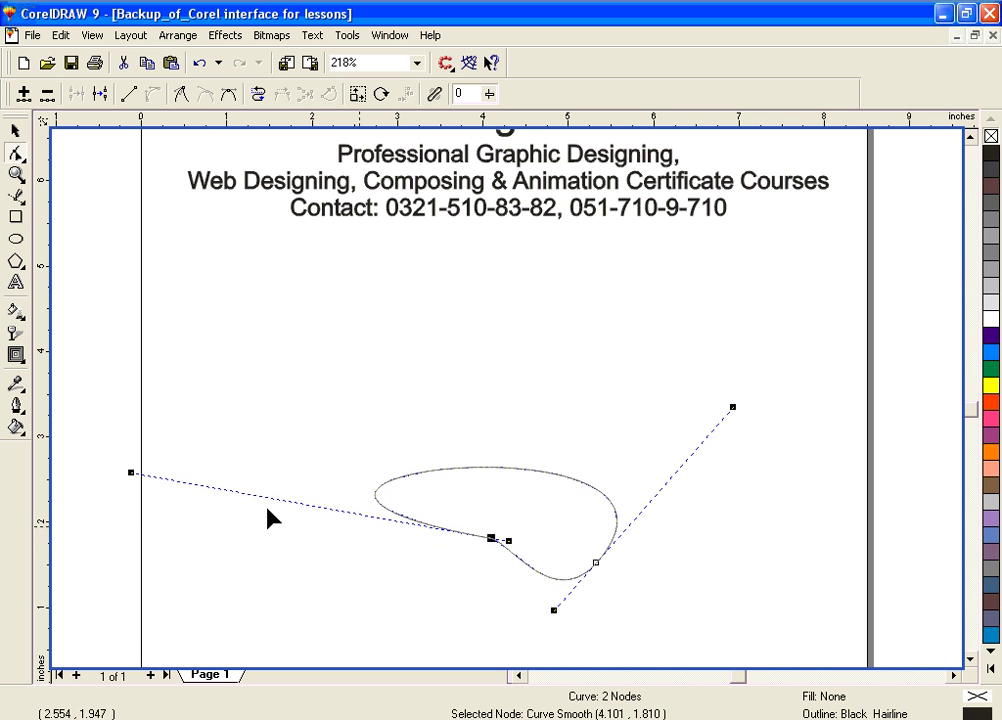
left_click(131, 474)
left_click_drag(131, 474, 342, 514)
left_click(416, 414)
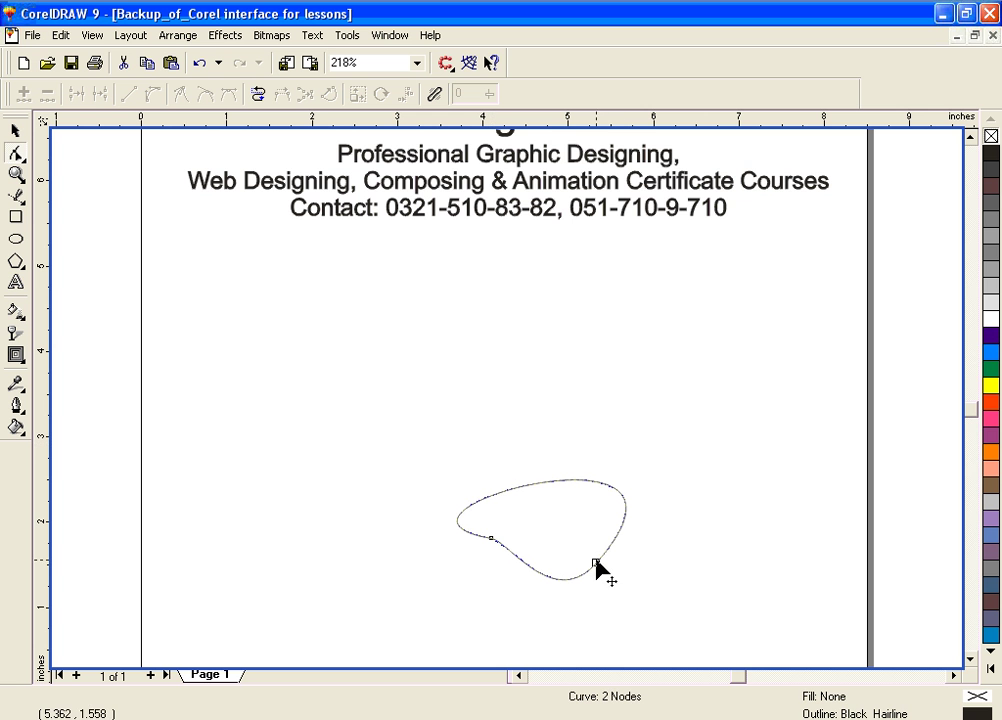
left_click_drag(596, 565, 620, 456)
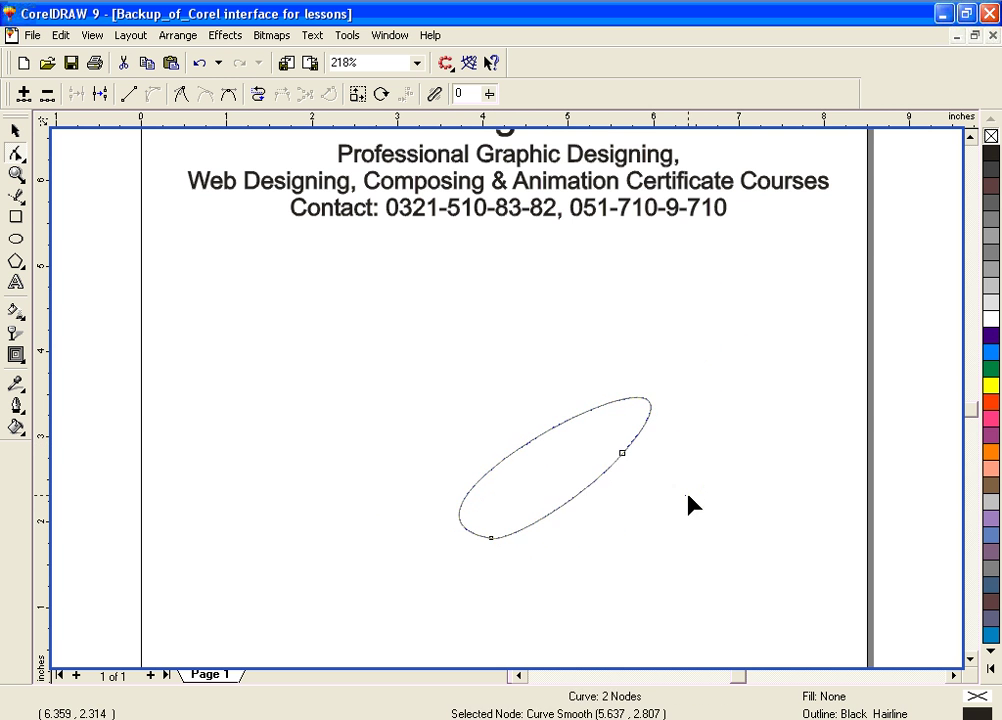
left_click_drag(717, 376, 383, 559)
Step: Select the whole oval and rotate it counterclockwise by about 43.3 degrees so it stands upright
left_click(17, 132)
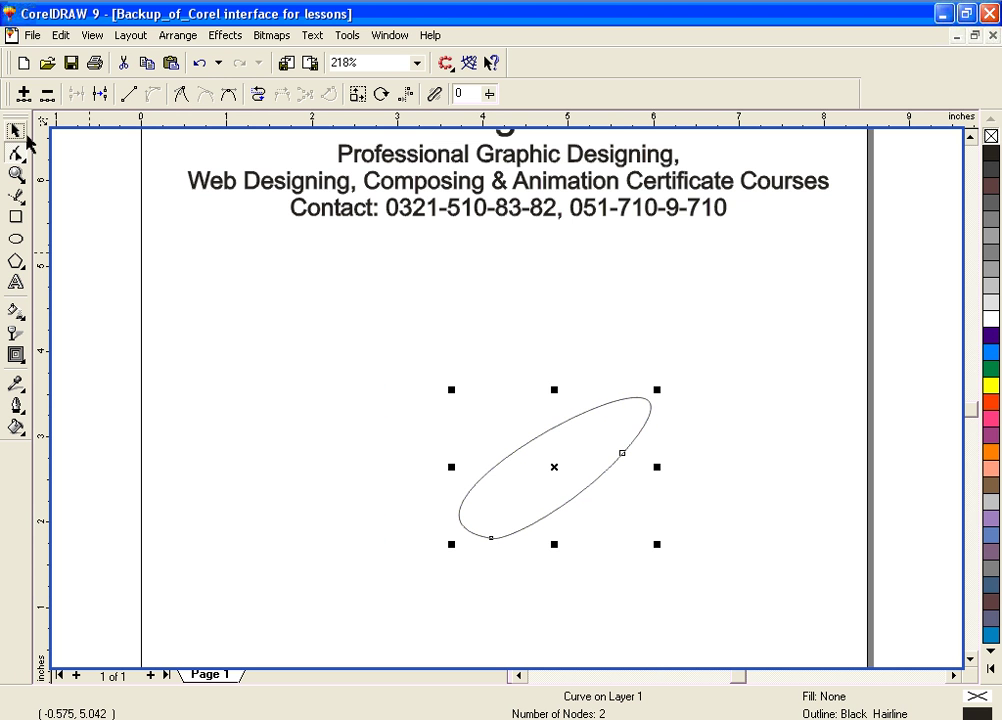
left_click(555, 474)
left_click(537, 445)
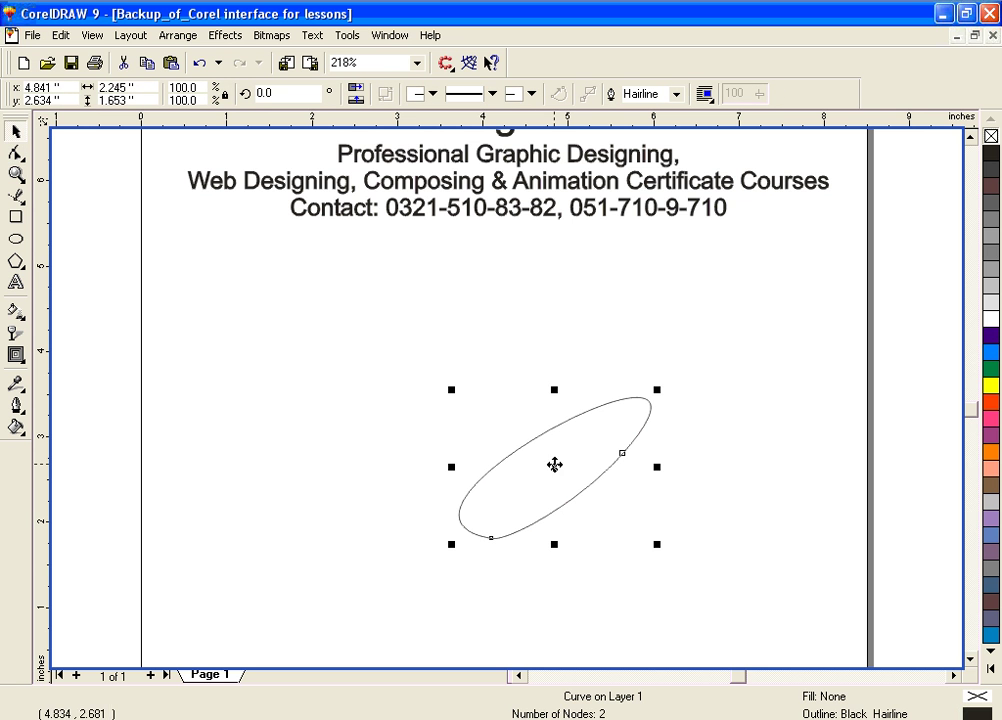
left_click(552, 464)
left_click_drag(452, 392, 420, 476)
left_click(555, 461)
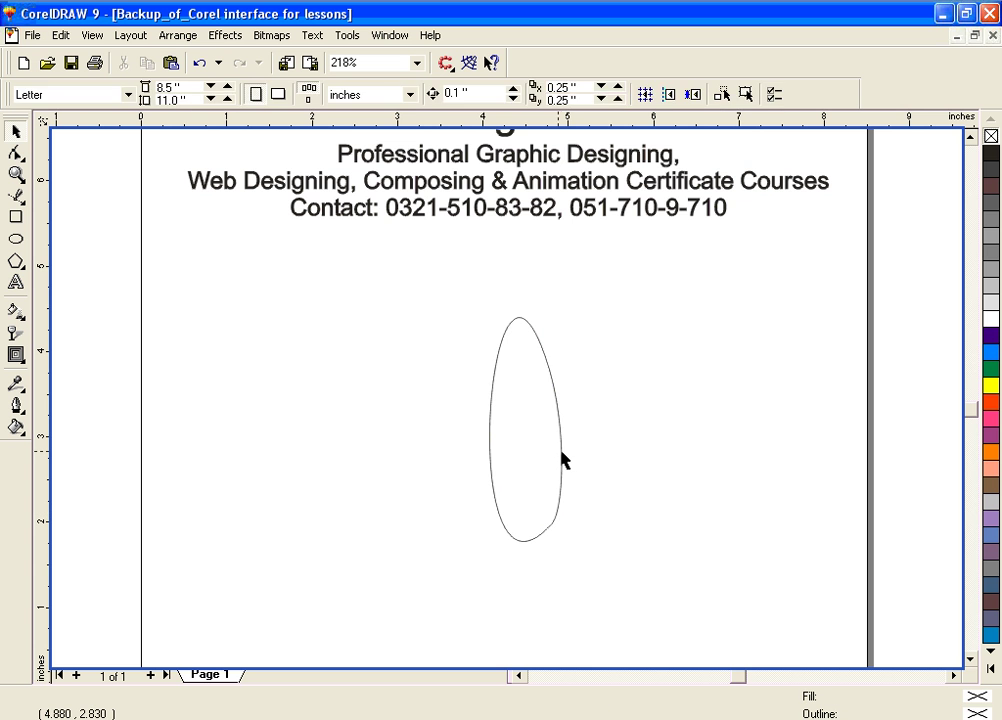
Step: Widen the upright oval to about 1.44 inches and rotate it slightly clockwise into an egg shape
left_click(561, 459)
left_click_drag(567, 427, 618, 427)
left_click(555, 430)
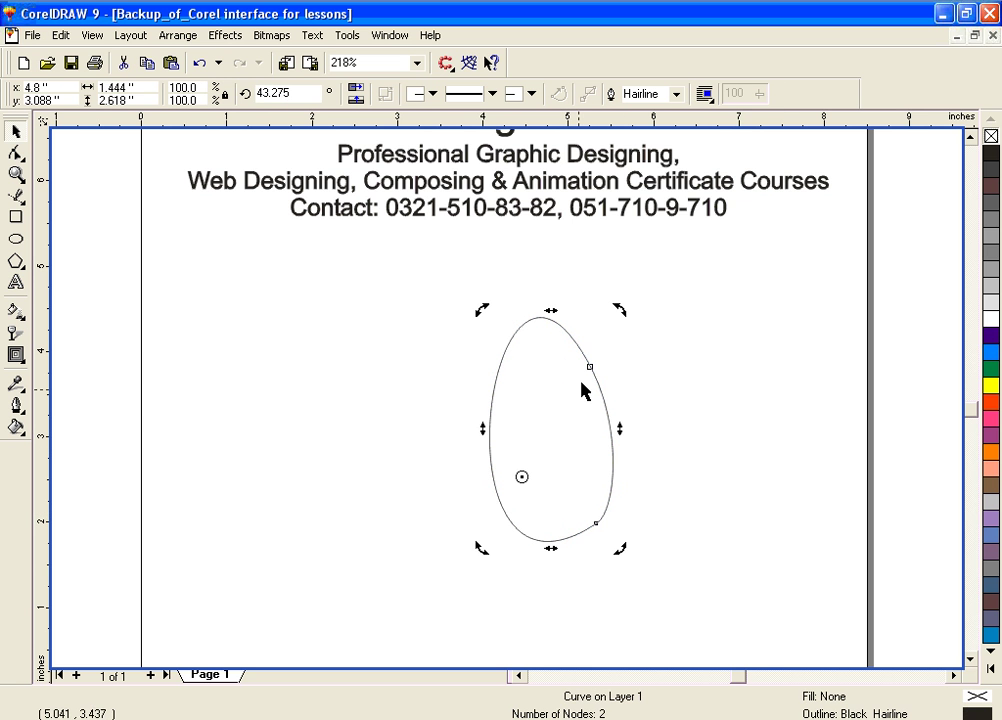
left_click_drag(617, 313, 632, 320)
left_click(790, 340)
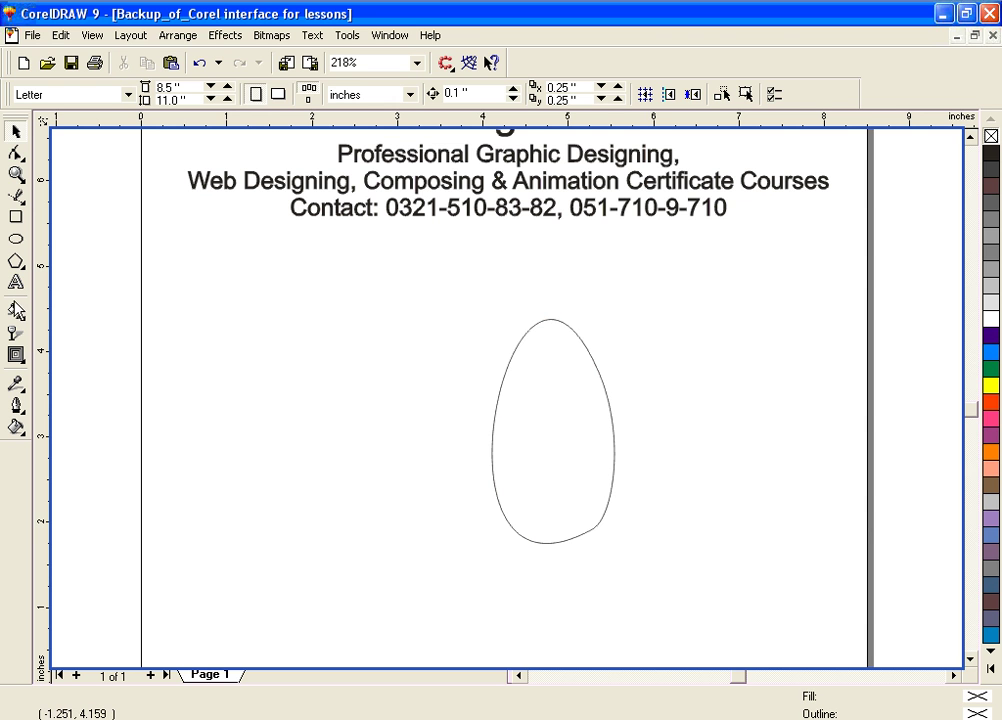
Step: Open the set of editing tools grouped with the Shape tool
left_click(15, 157)
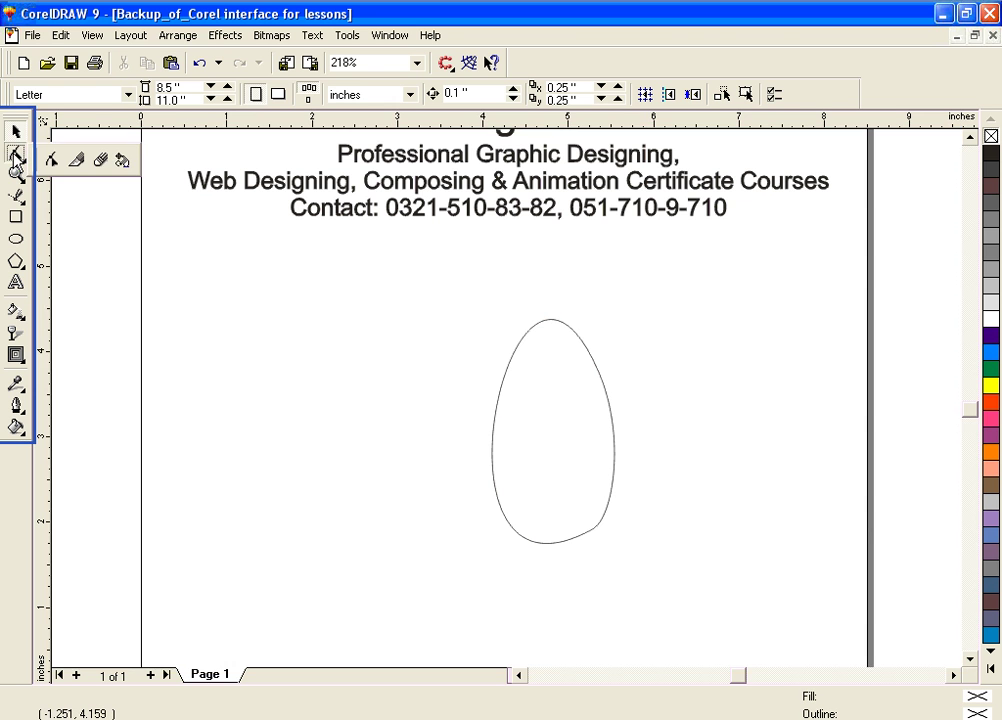